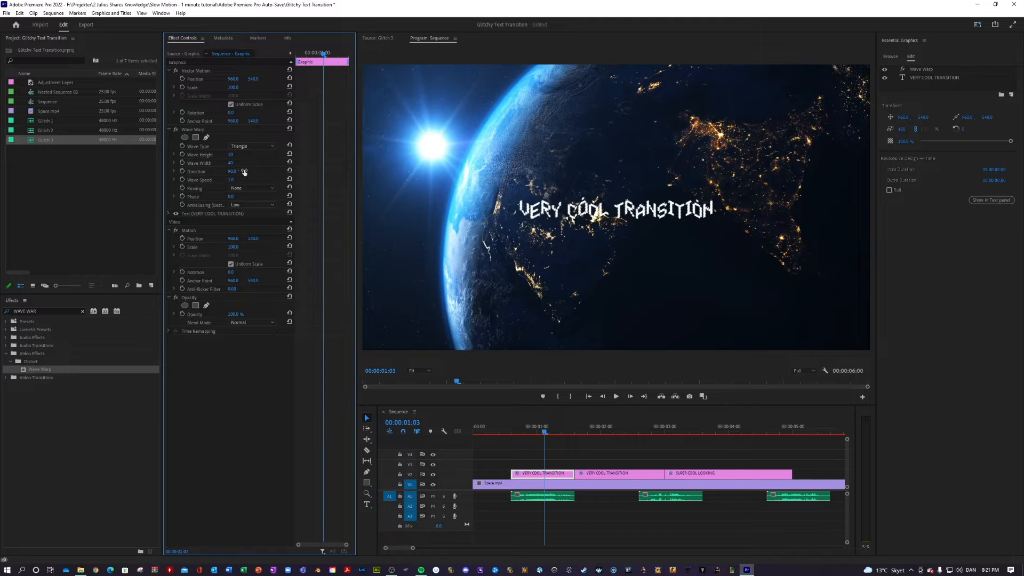
Step: Set the first title clip's Wave Warp type to Square and its Wave Speed to 0
click(251, 146)
click(246, 165)
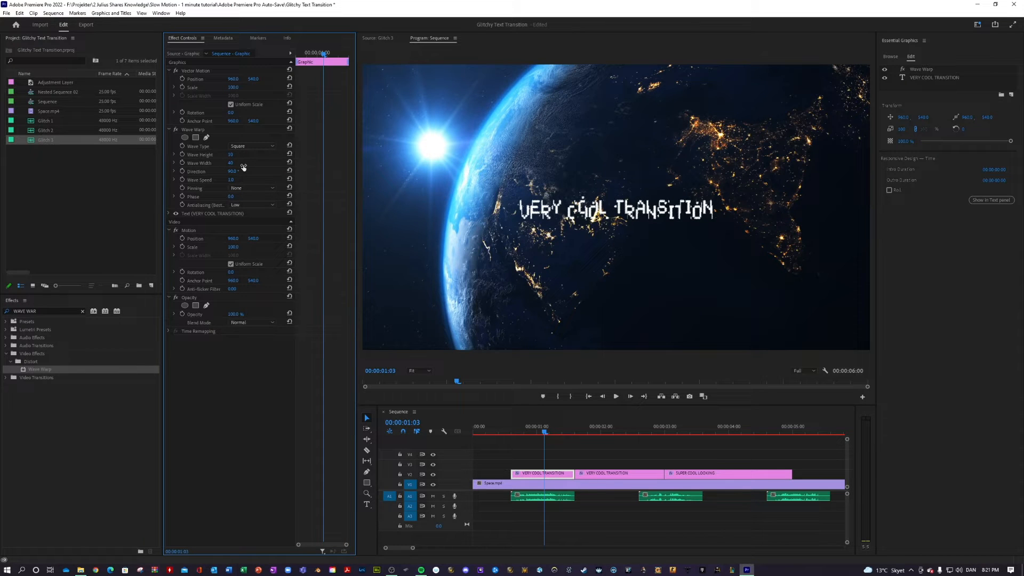
click(232, 181)
text(0)
key(Return)
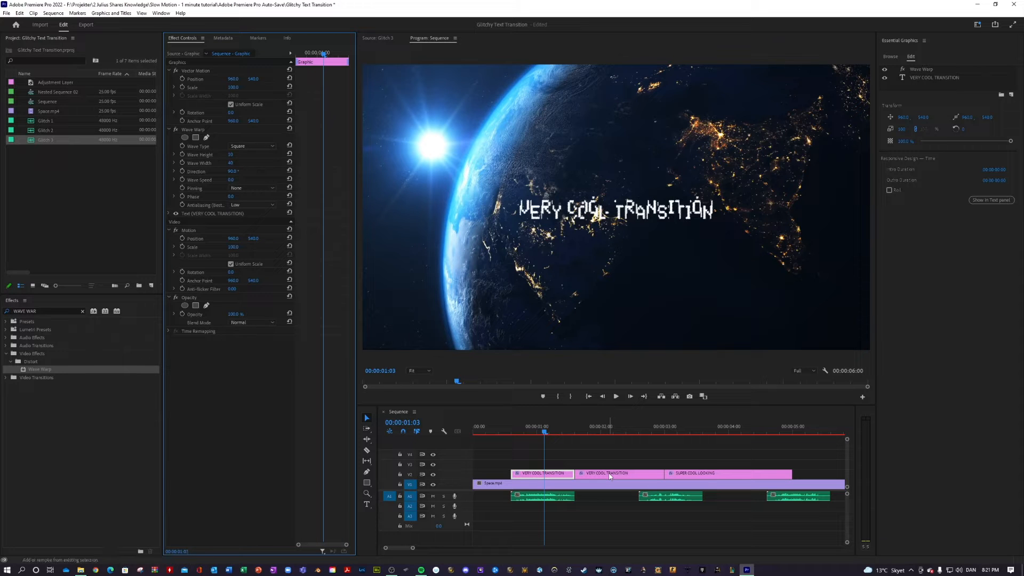
Step: Enable keyframing of Wave Height, Wave Width and Direction at the start of the first title clip, 00:00:00:15
click(588, 444)
key(Up)
click(531, 475)
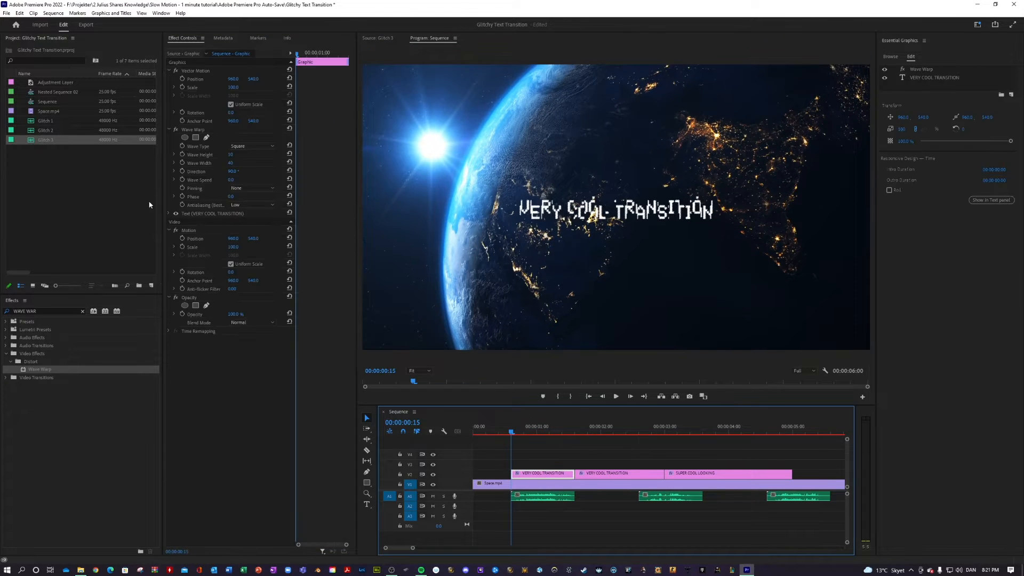
click(182, 154)
click(181, 162)
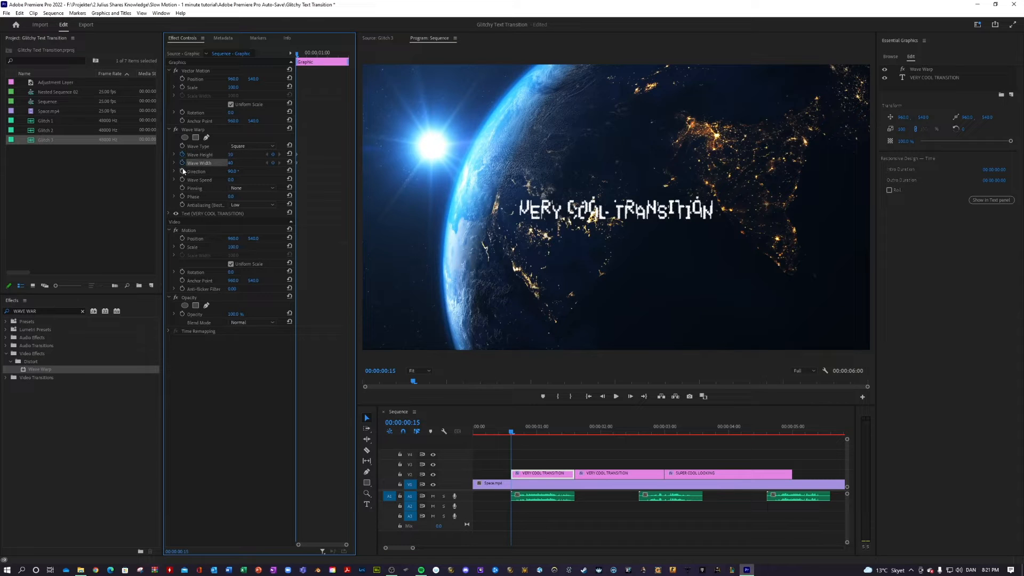
Step: Add matching Direction, Wave Width and Wave Height keyframes a few frames into the first title clip
click(530, 447)
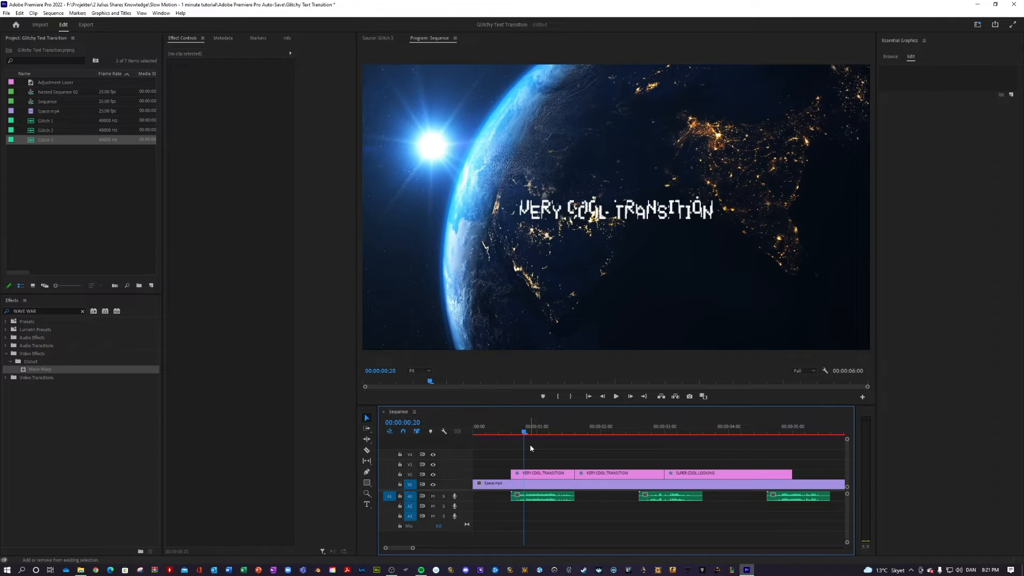
key(shift+Right)
click(530, 472)
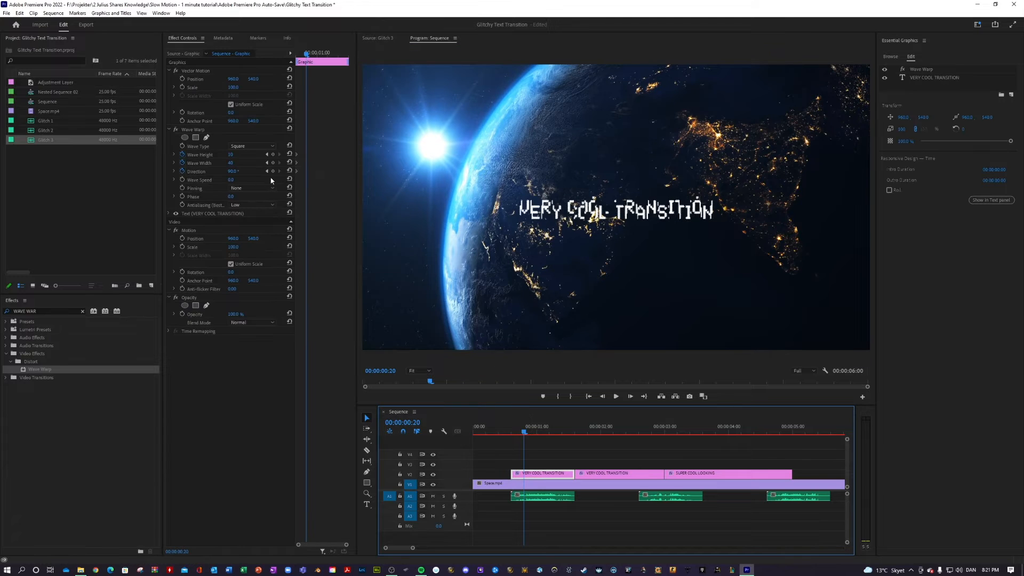
drag(542, 432, 520, 436)
click(273, 171)
click(273, 163)
click(273, 154)
Step: At 00:00:00:19, set Wave Height to 16 and add keyframes for Wave Width and Direction
key(Right)
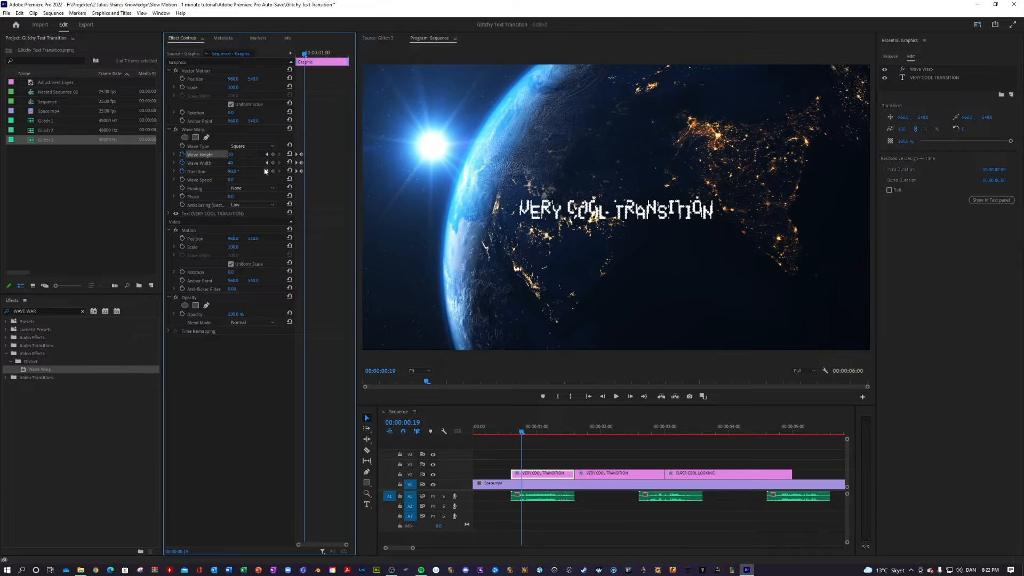
mouse_move(230, 154)
mouse_down()
mouse_move(269, 154)
mouse_move(239, 155)
mouse_up()
click(272, 163)
click(272, 172)
Step: Set Wave Width to about 121 at 00:00:00:22 on the first title clip
key(Right)
key(Right)
key(Right)
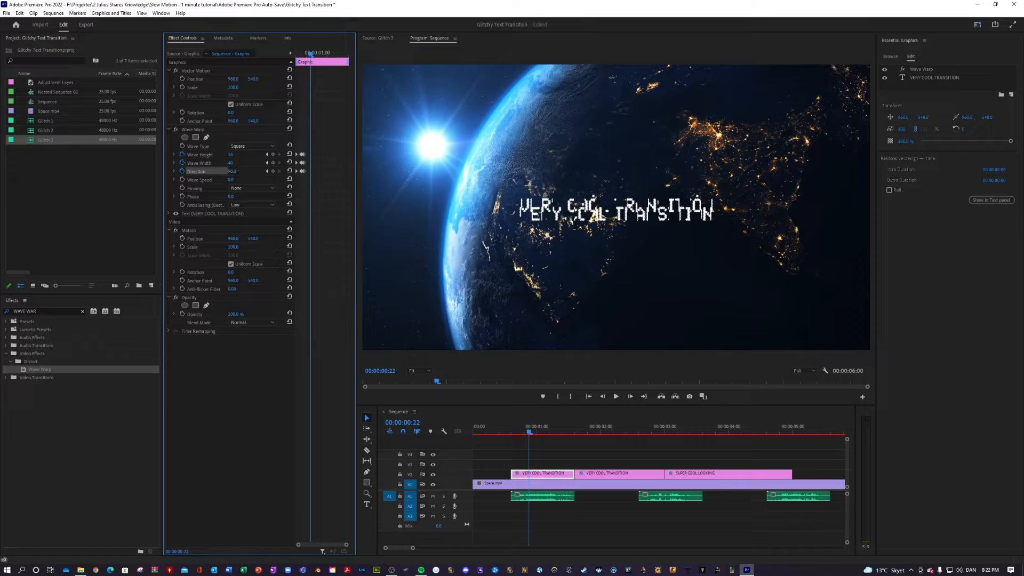
drag(230, 162, 273, 163)
Step: Review the title's Wave Warp animation frame by frame, going back and forth through the clip's opening frames
key(Left)
key(Left)
key(Left)
key(Left)
key(Left)
key(Right)
key(Right)
key(Right)
key(Right)
key(Right)
key(Right)
key(Left)
key(Left)
key(Left)
key(Left)
key(Left)
key(Right)
key(Right)
key(Right)
key(Right)
key(Right)
key(Right)
key(Right)
key(Left)
key(Left)
key(Left)
key(Left)
key(Left)
key(Left)
key(Left)
key(Left)
key(Left)
key(Left)
key(Left)
key(Left)
key(Left)
key(Left)
key(Left)
key(Right)
key(Right)
key(Right)
key(Right)
key(Right)
key(Right)
key(Right)
key(Right)
key(Right)
key(Right)
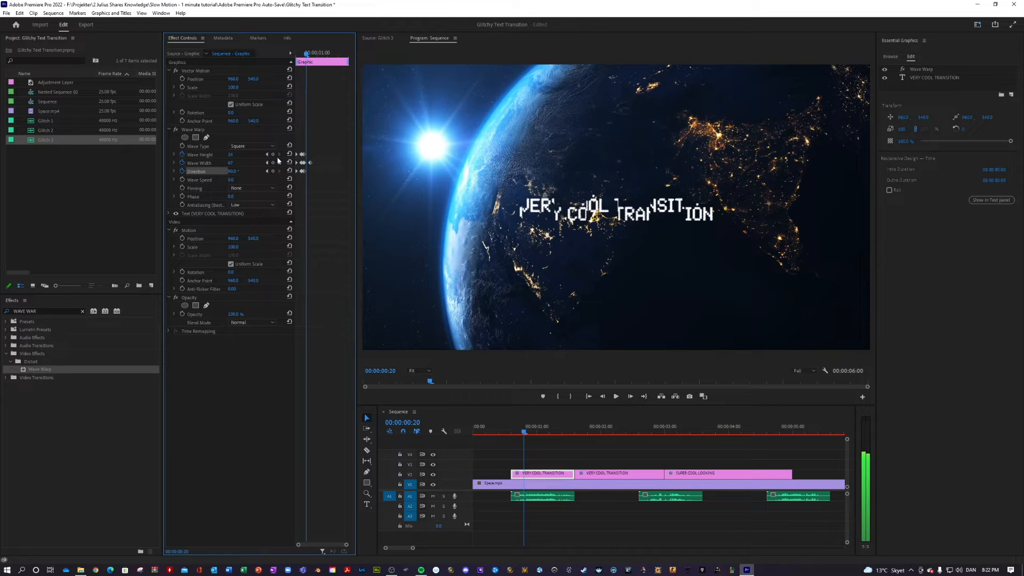
Step: Add Wave Height and Direction keyframes at 00:00:00:22 alongside the existing Wave Width keyframe
key(Right)
key(Right)
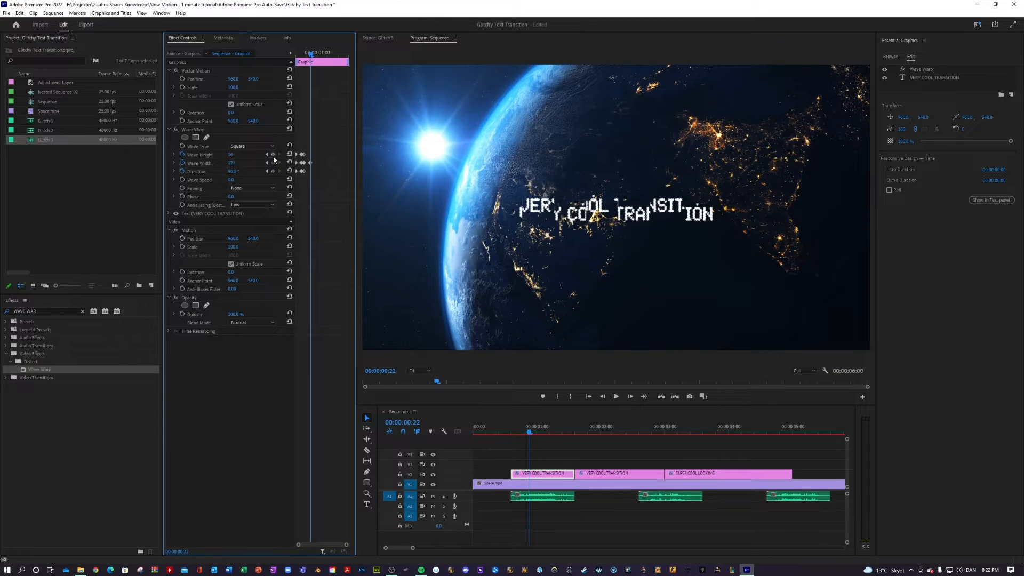
click(271, 171)
Step: Hold the Wave Warp values with keyframes at 00:00:00:23, and set Wave Height to -7 at 00:00:01:02
key(Right)
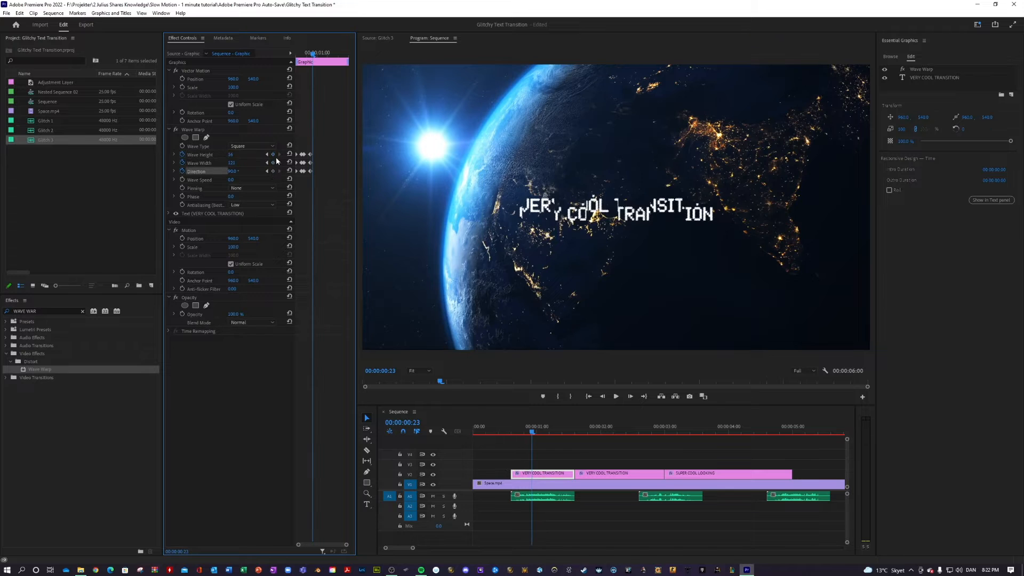
key(Right)
key(Right)
key(Right)
drag(234, 164, 165, 154)
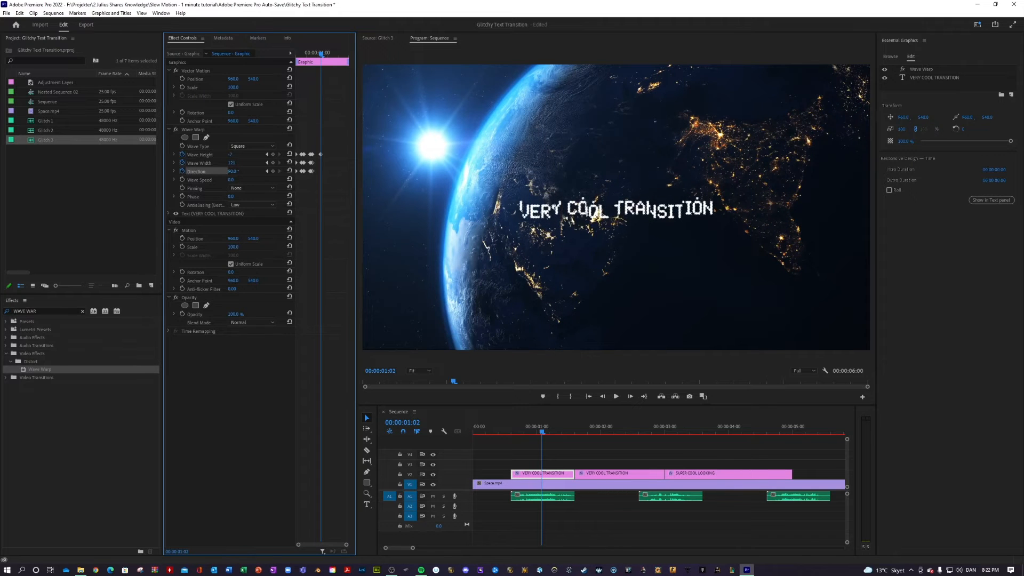
Step: Set Wave Width to 189 at 00:00:01:02 and add a Direction keyframe there, checking the neighbouring frames
drag(240, 162, 279, 162)
key(Left)
key(Left)
key(Right)
key(Right)
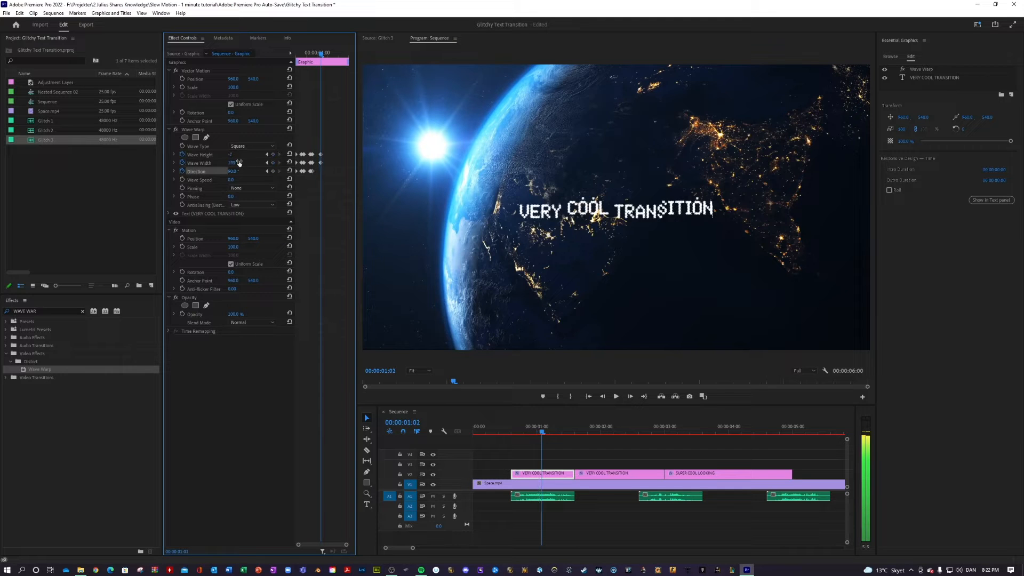
Step: At 00:00:01:03, set Wave Warp Direction to 0 and raise Wave Height to about 118
key(Right)
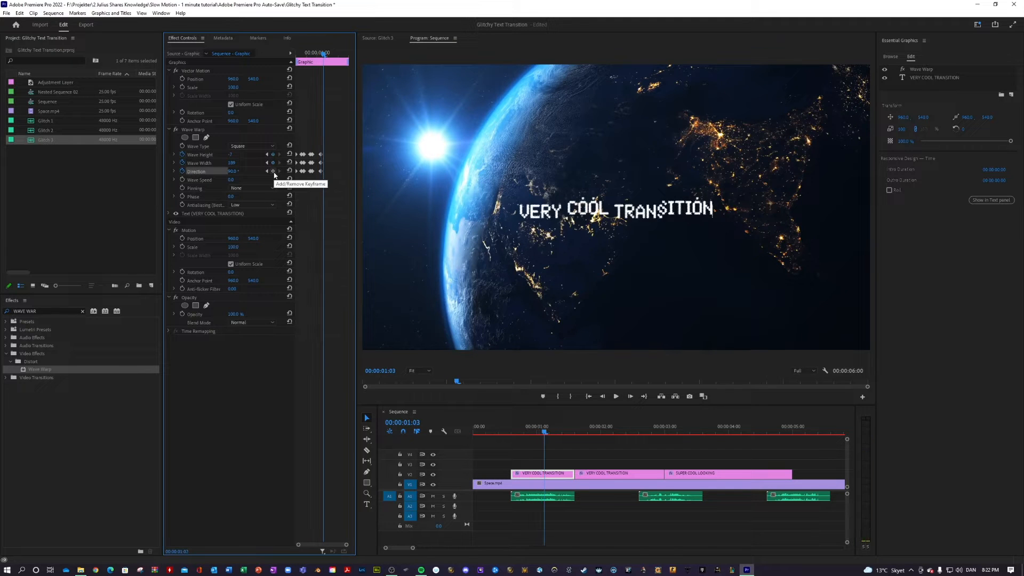
click(232, 171)
text(0)
key(Return)
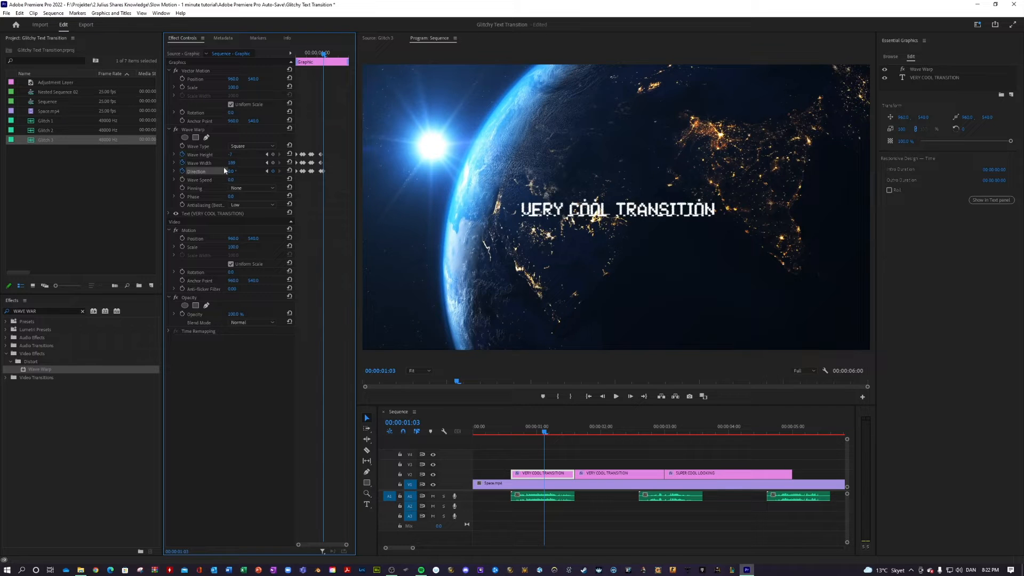
drag(232, 156, 297, 156)
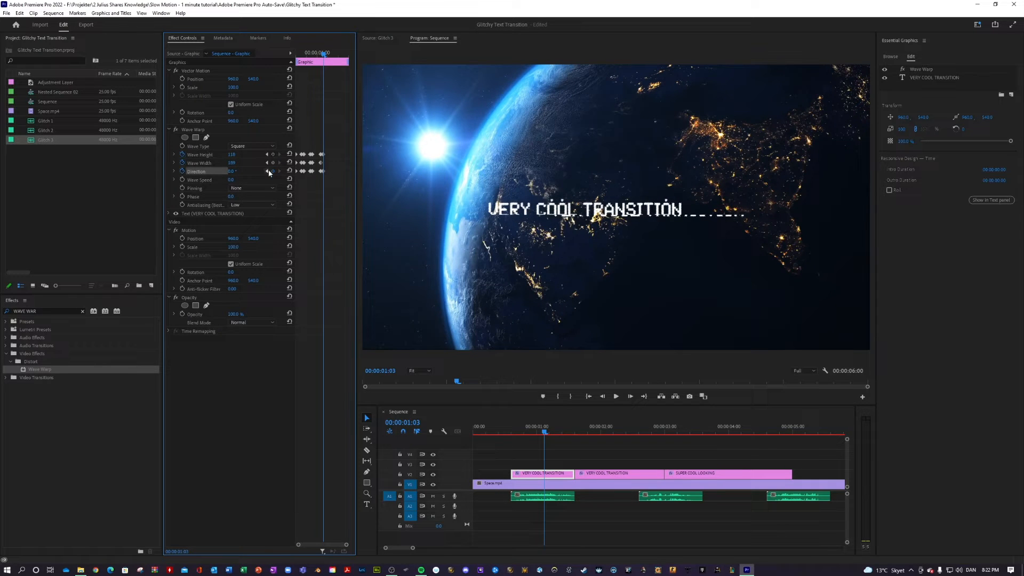
Step: Play the sequence from its beginning to review the title's glitch animation
key(space)
key(space)
drag(589, 432, 388, 425)
click(517, 449)
key(space)
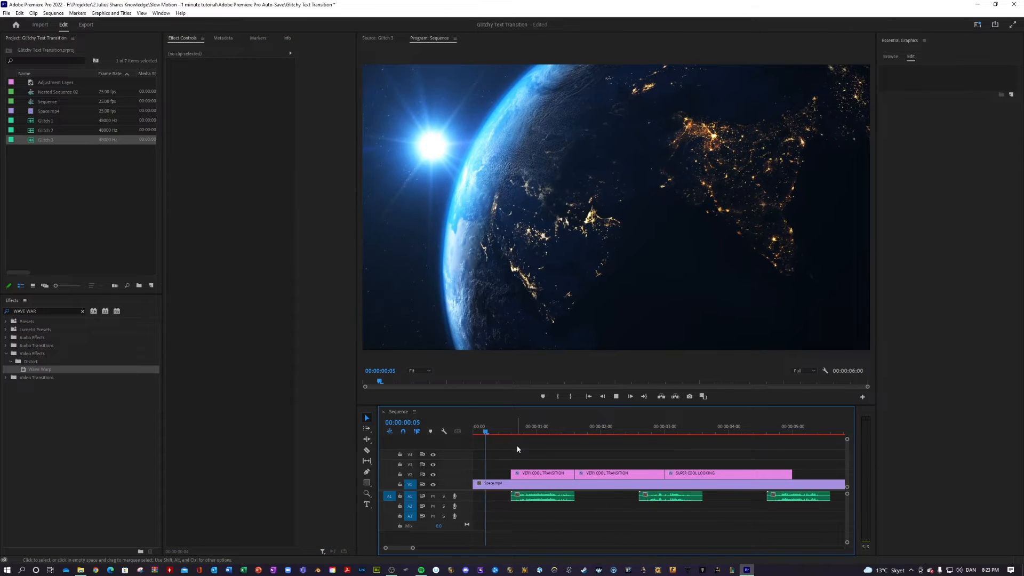
key(space)
Step: Return to the first title's last keyframe at 00:00:01:03 and reduce Wave Width to about 157
drag(613, 433, 556, 446)
click(559, 474)
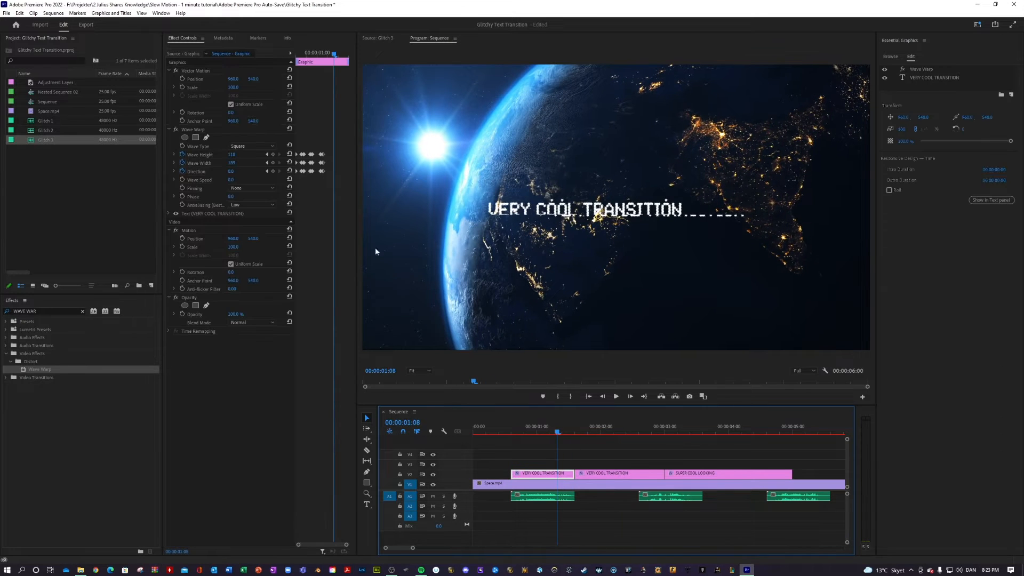
click(266, 171)
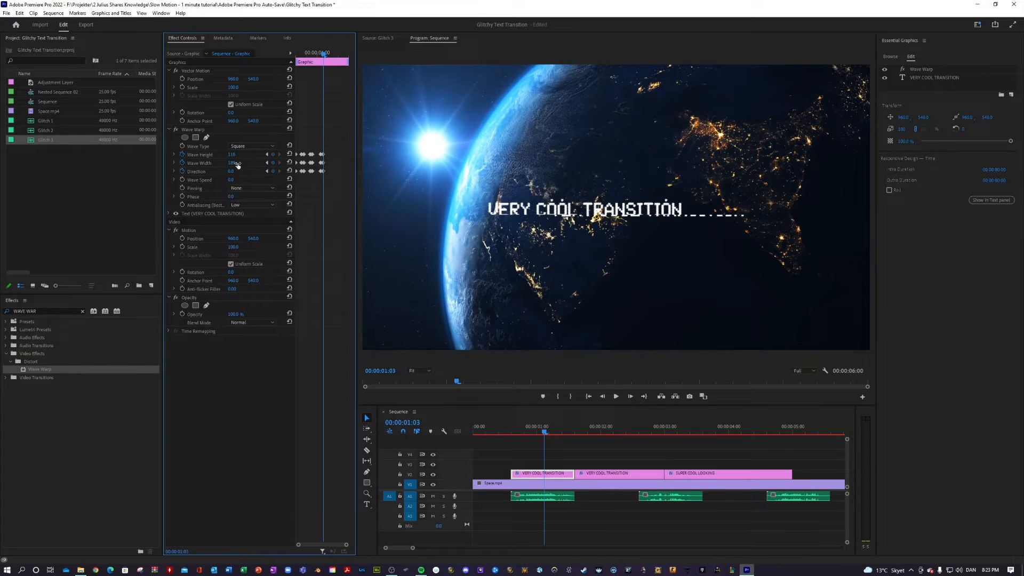
drag(230, 154, 199, 163)
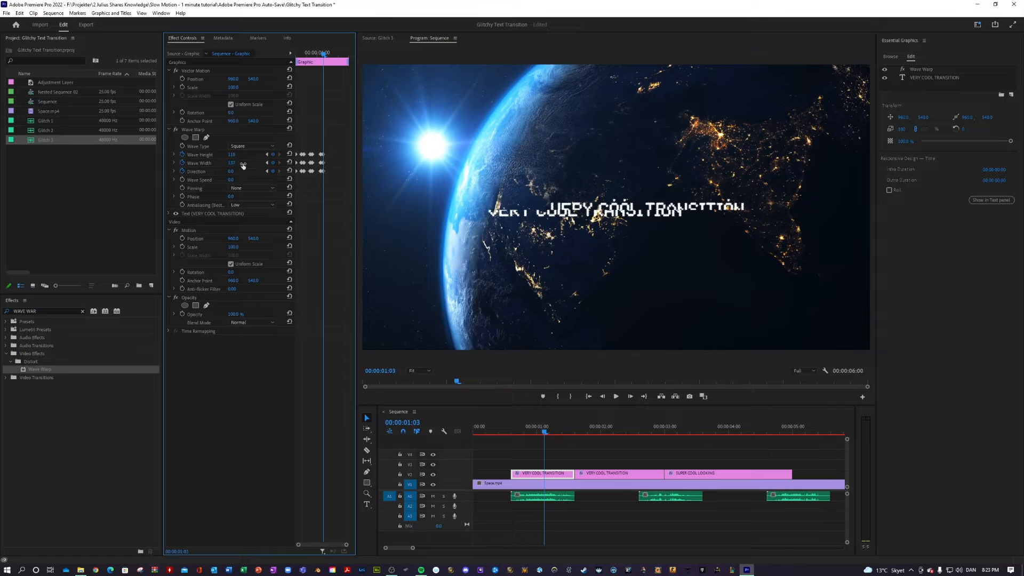
Step: Replay the first title's glitch several times to check the adjusted Wave Warp timing
drag(542, 428, 414, 433)
key(space)
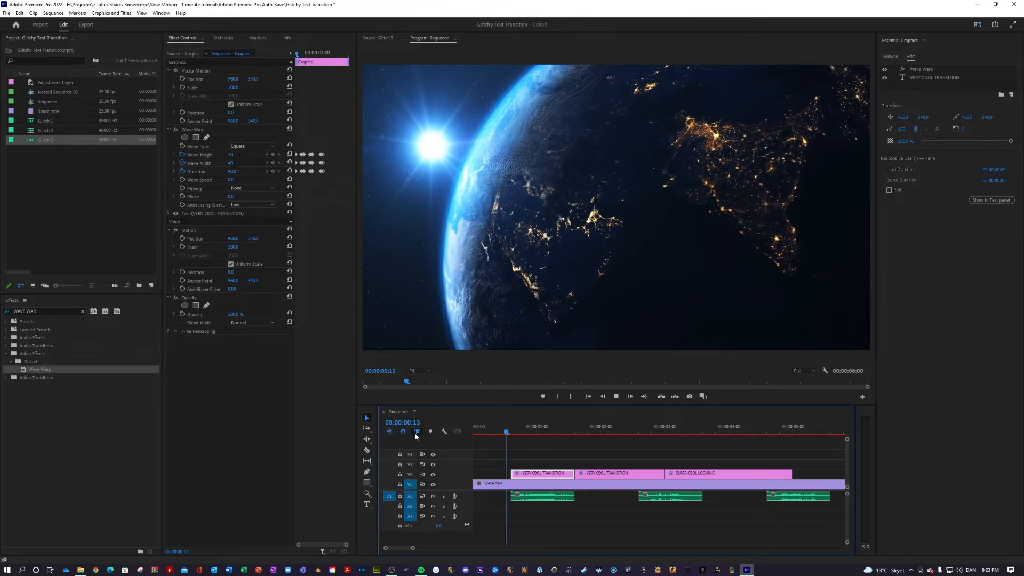
drag(619, 431, 510, 438)
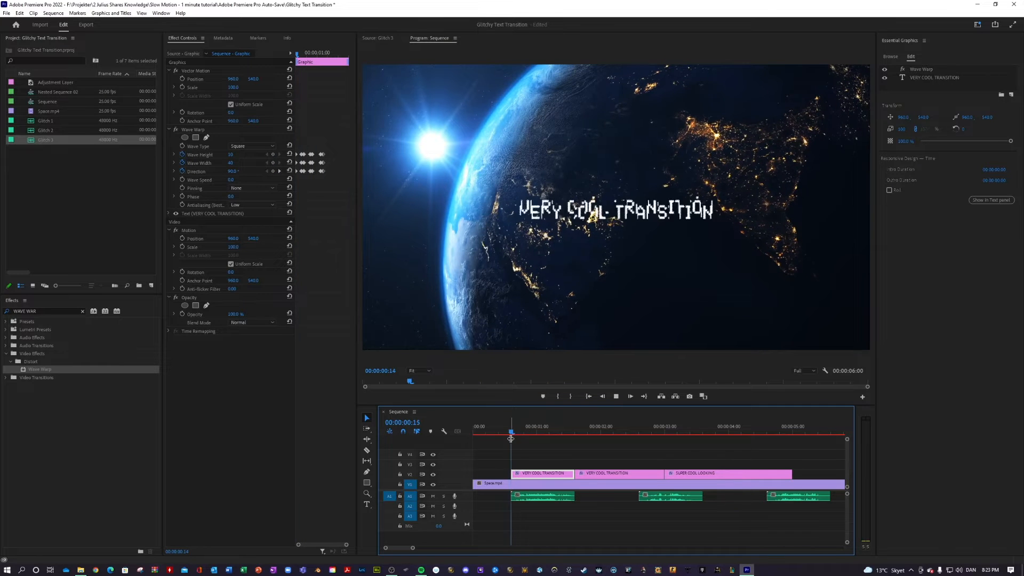
key(space)
key(space)
drag(581, 430, 525, 435)
key(space)
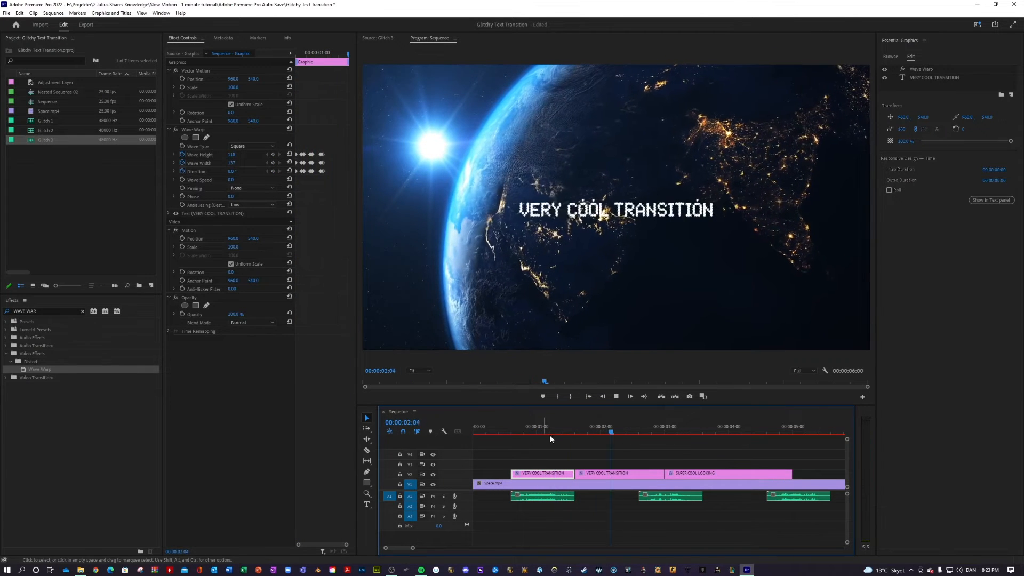
Step: Duplicate the shortened first title clip onto V3 and V4, and open the top copy's horizontal position for editing
click(523, 431)
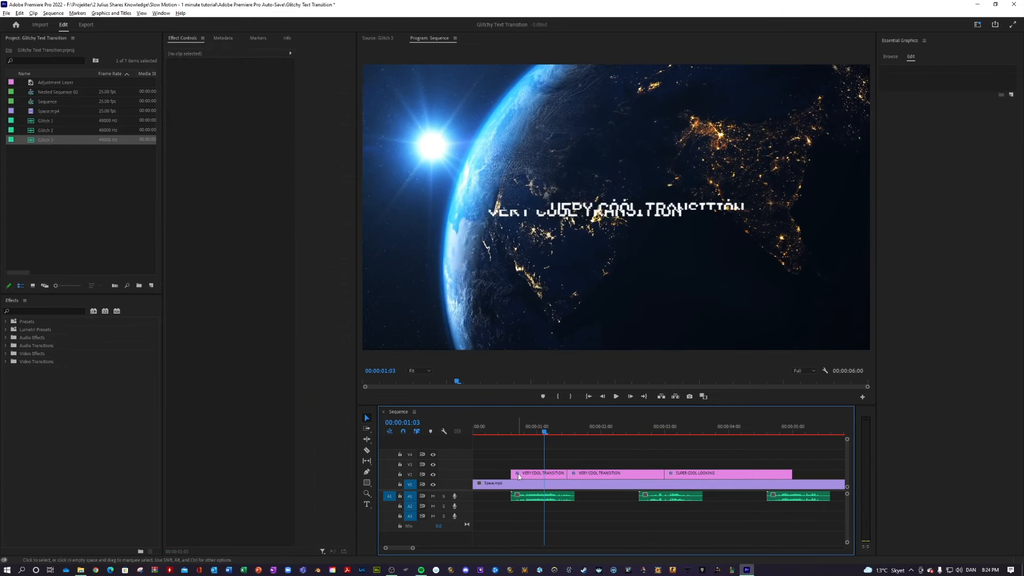
drag(520, 475, 514, 456)
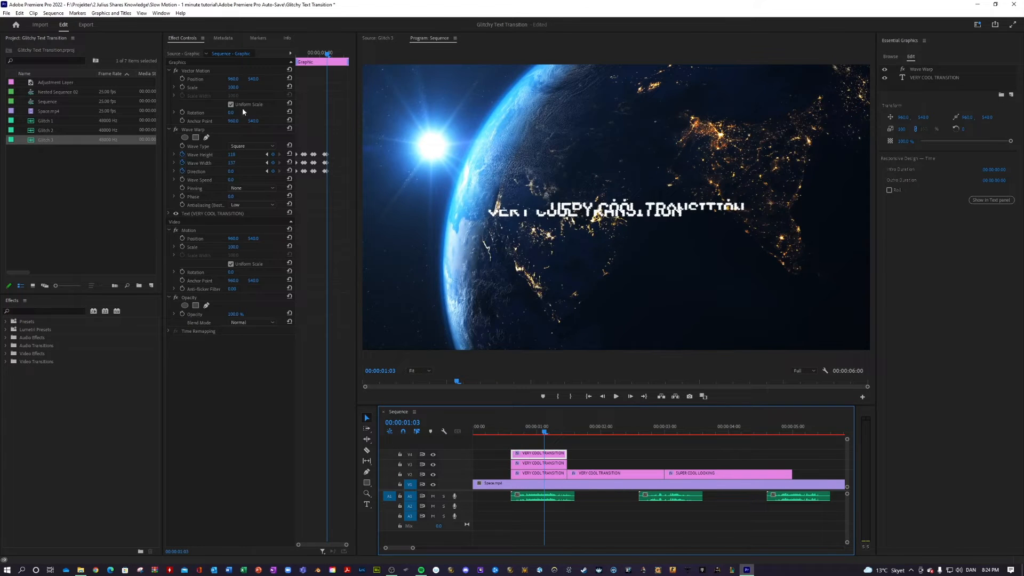
click(234, 79)
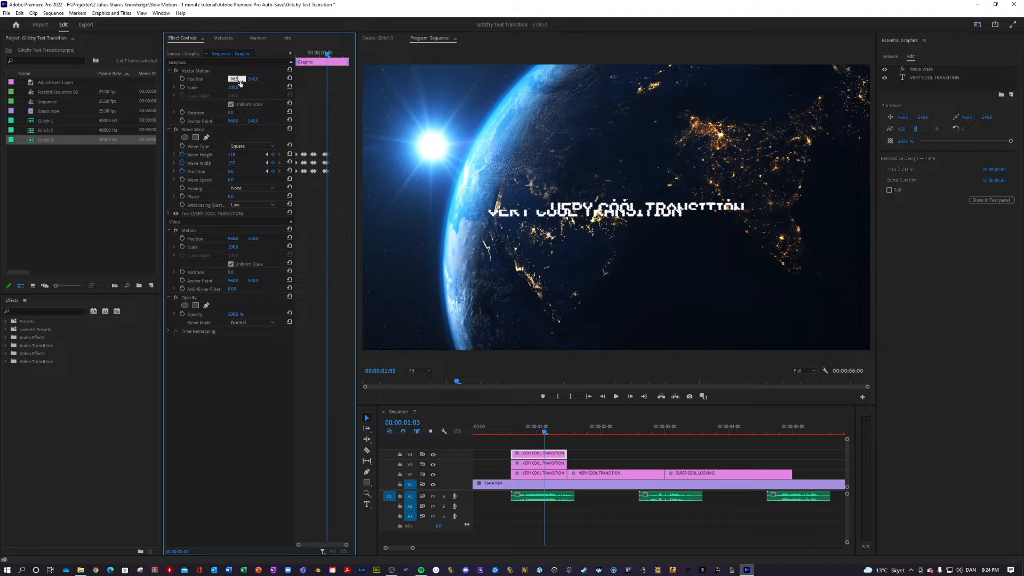
Step: Find the Color Balance effects and apply Color Balance (RGB) to the V2 title clip
click(37, 311)
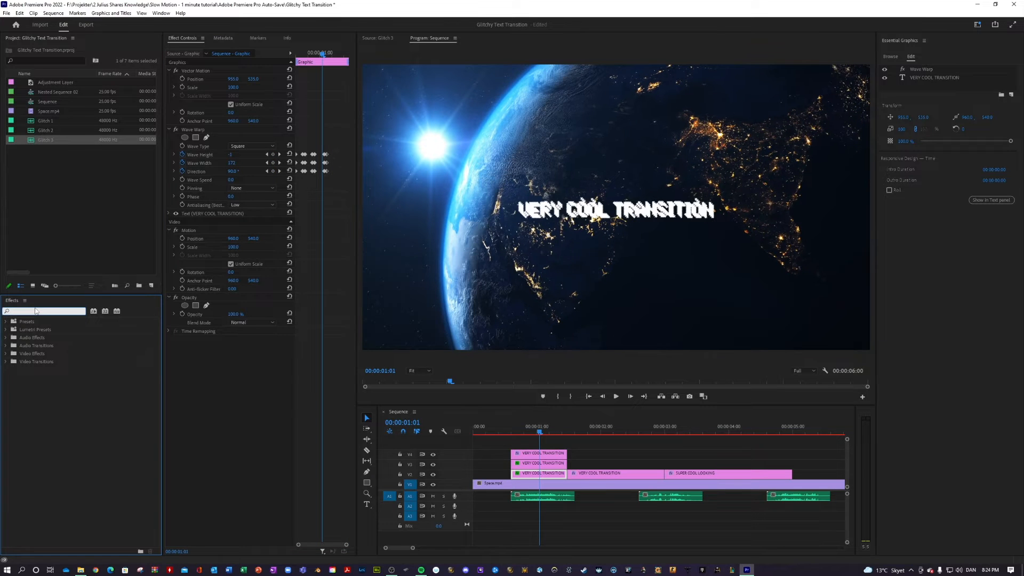
text(COLOR BALAN)
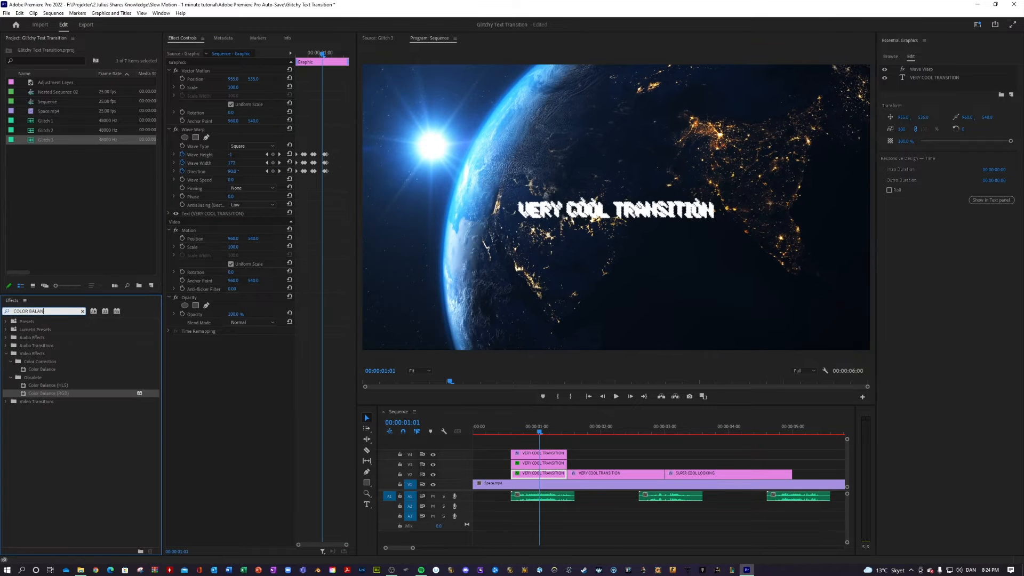
drag(71, 392, 541, 474)
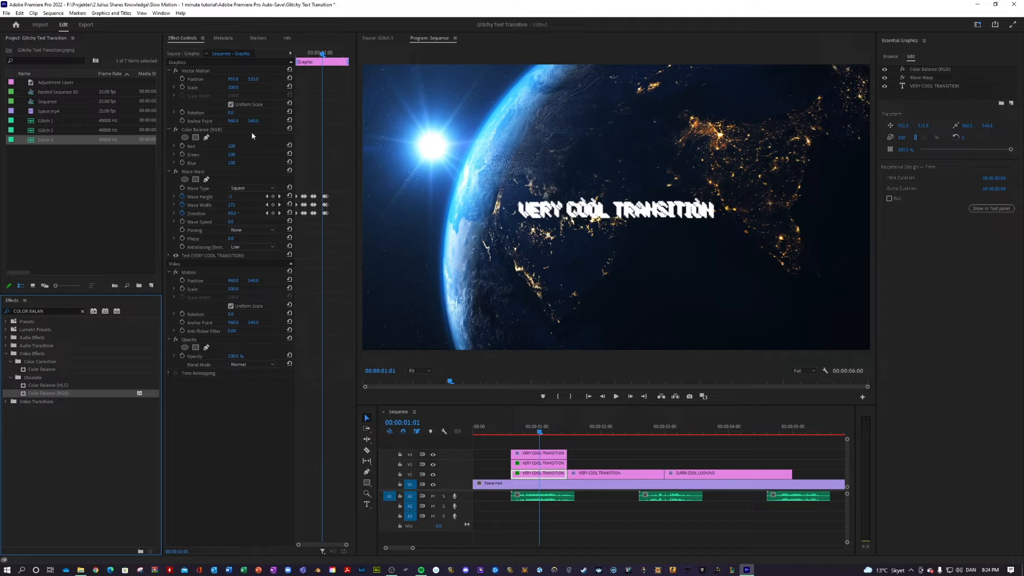
Step: Try tinting the V2 title clip by setting Blue to 0 and adjusting Green in Color Balance (RGB)
click(234, 162)
text(0)
key(Return)
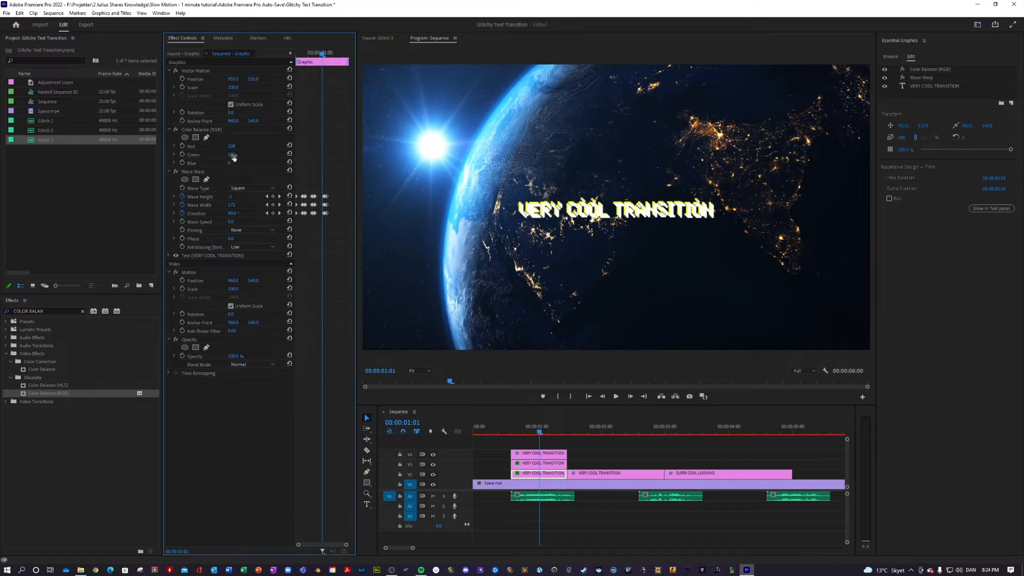
drag(231, 154, 178, 154)
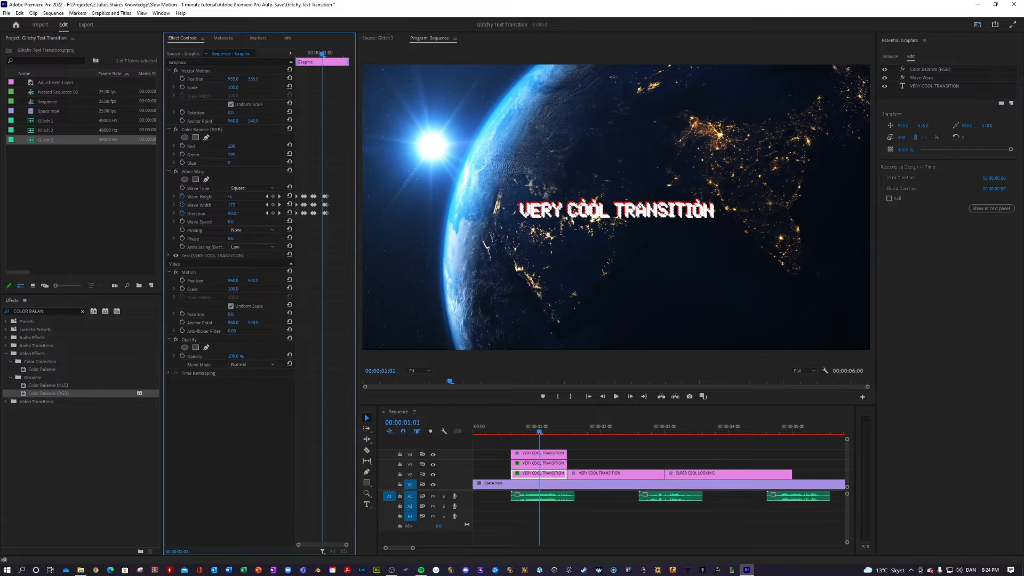
Step: Give the V2 title clip a magenta tint by setting Green to 0 and Blue to 100
click(238, 154)
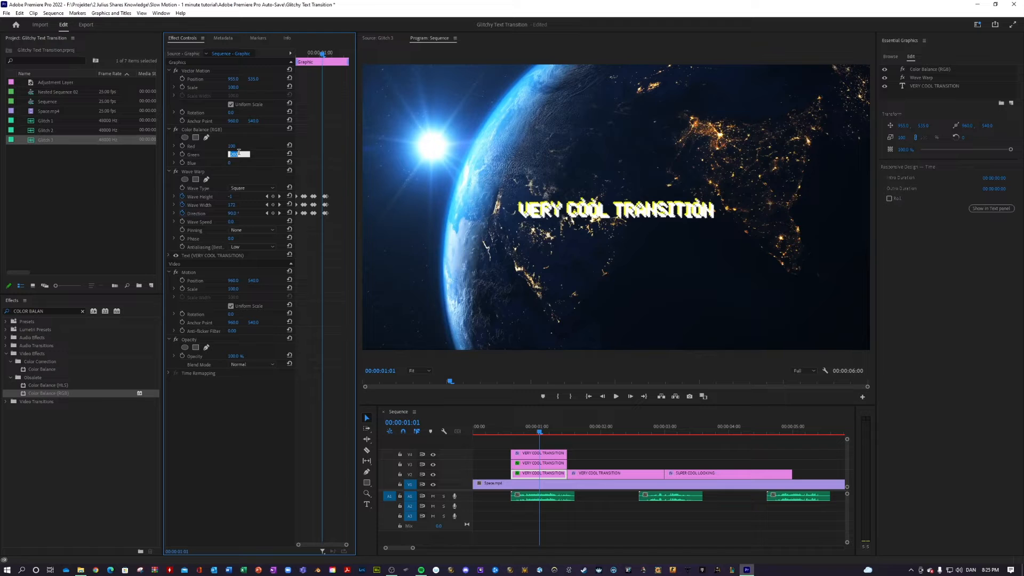
drag(233, 163, 339, 163)
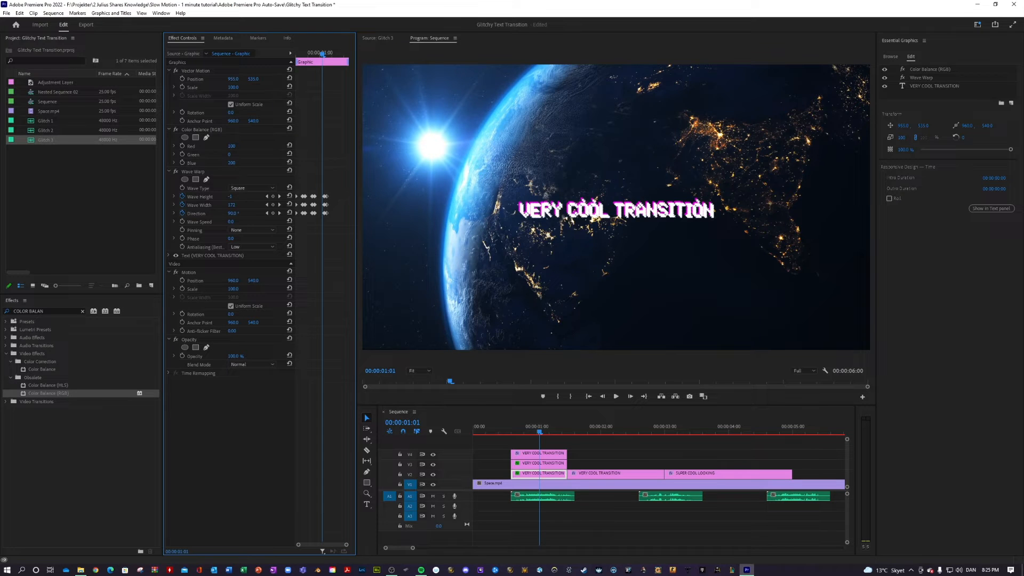
click(239, 163)
text(100)
key(Return)
Step: Apply Color Balance (RGB) to the V3 title copy with Red 0, Green 100 and Blue 100, and play back the result
drag(53, 393, 537, 465)
click(537, 465)
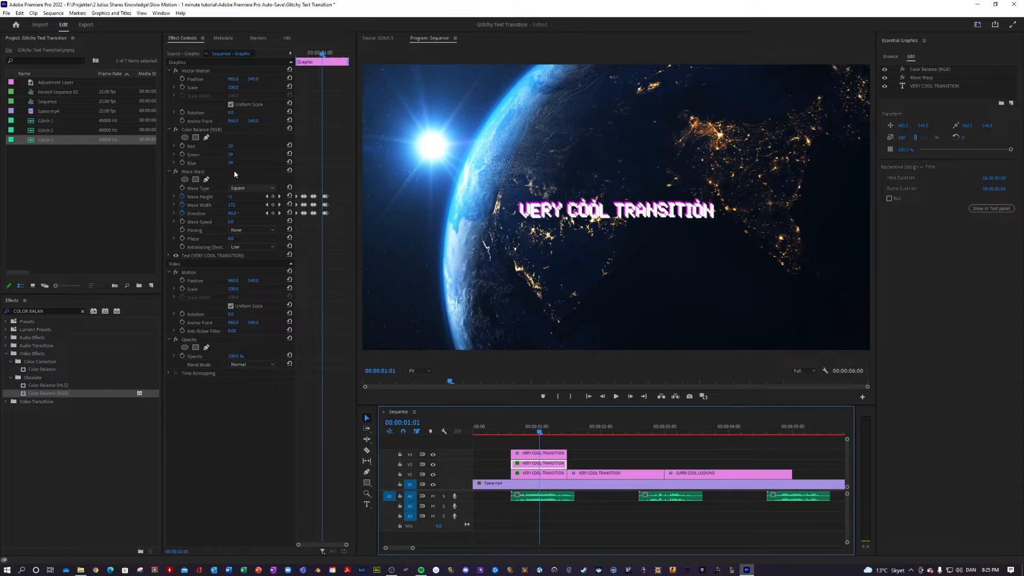
drag(231, 155, 208, 146)
drag(537, 429, 415, 425)
key(space)
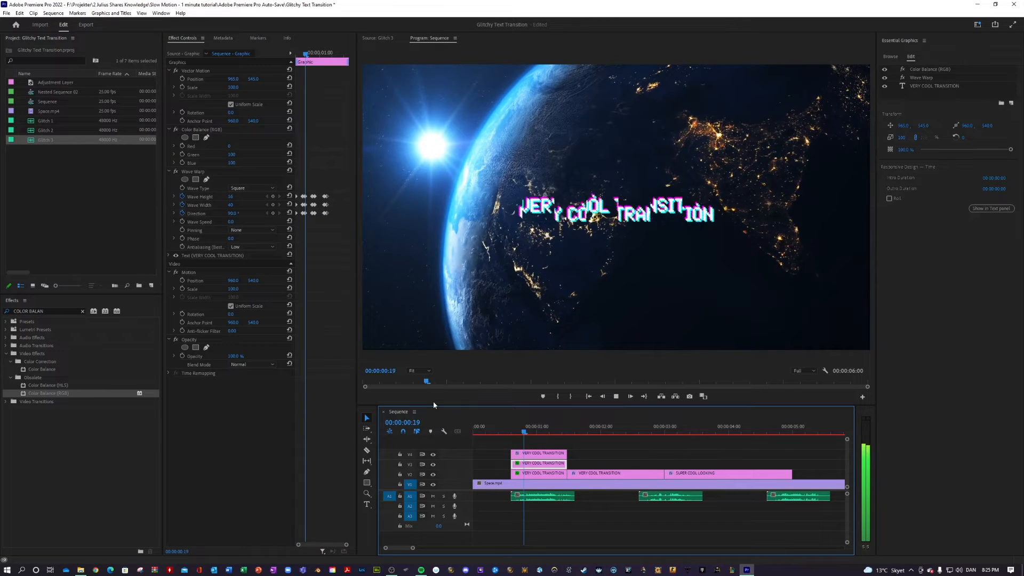
Step: Trim the two tinted title copies on V2 and V3 to end at the last Wave Warp keyframe, 00:00:01:03
drag(558, 430, 541, 435)
key(Right)
key(Right)
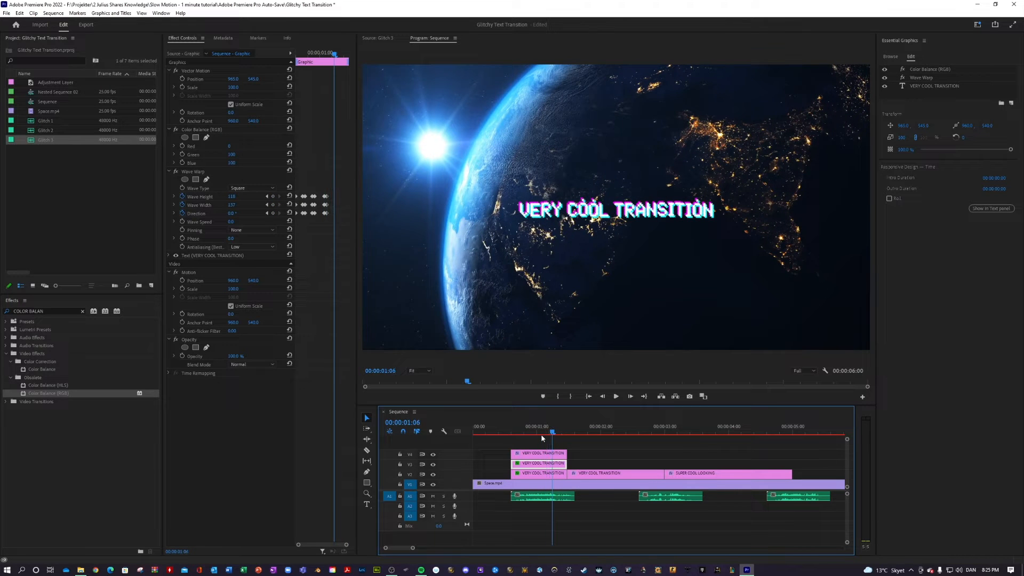
key(Right)
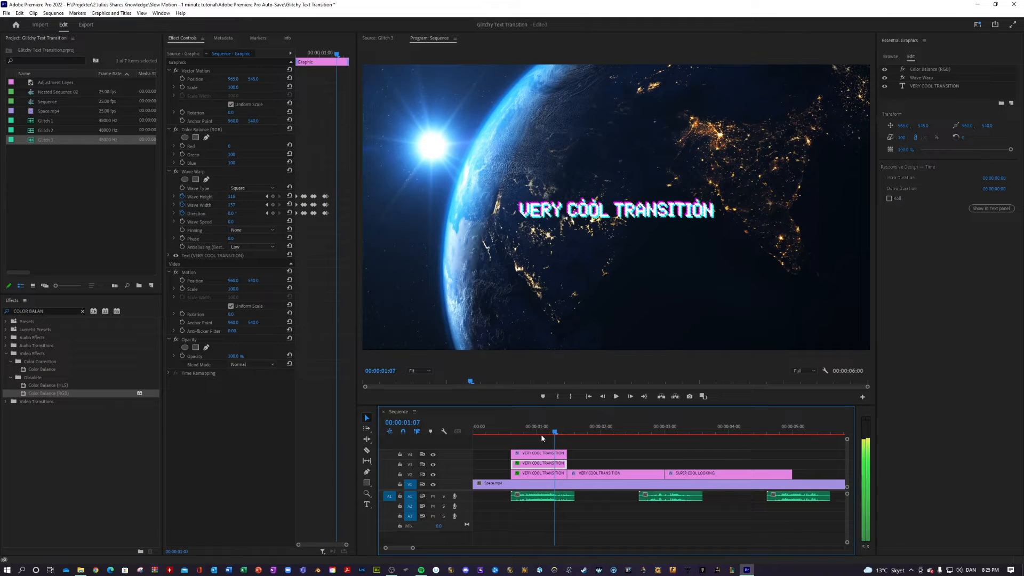
click(266, 197)
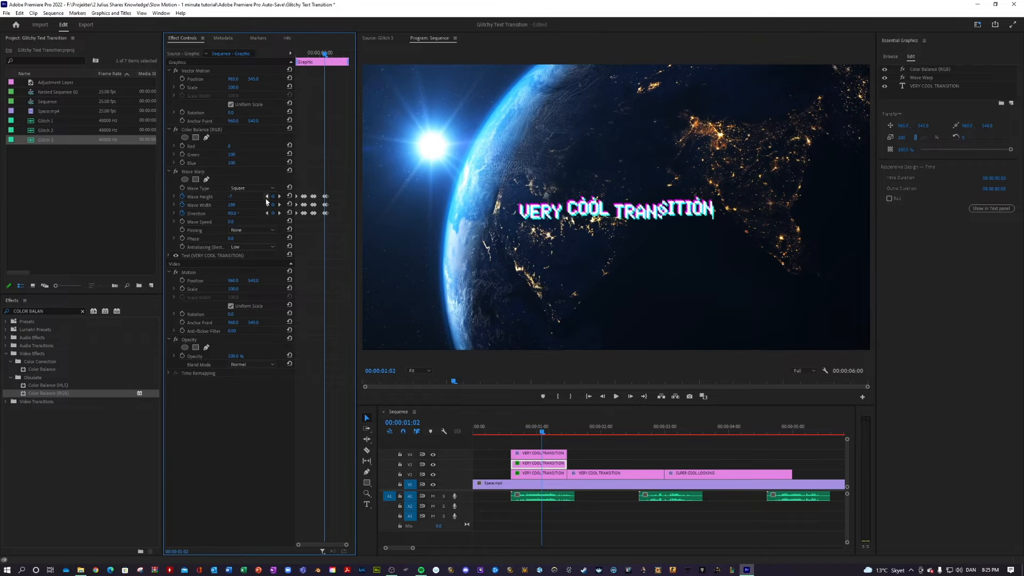
click(279, 196)
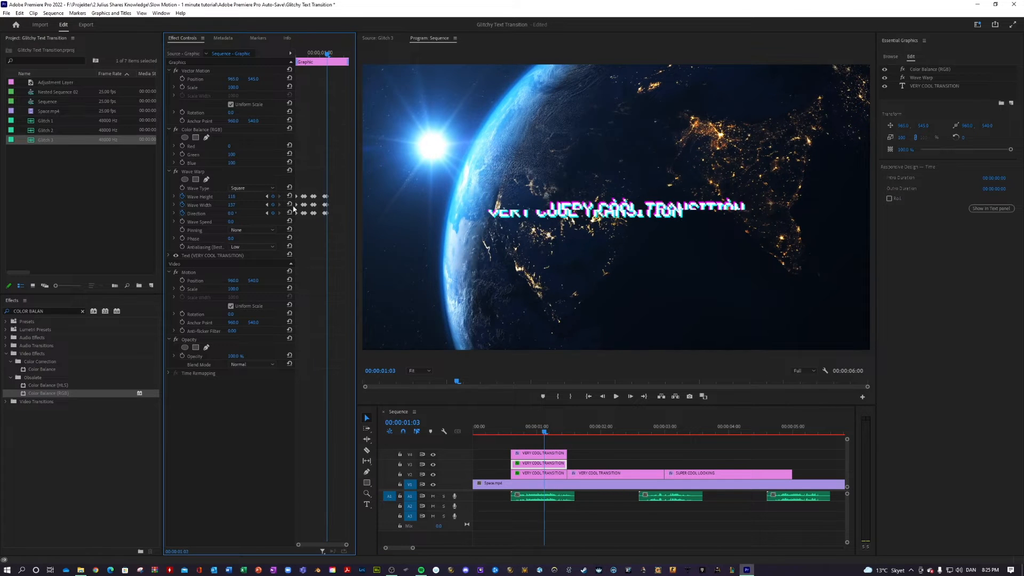
drag(564, 463, 542, 474)
Step: Play back the opening title from the sequence start to check the shortened colour-split copies
key(Home)
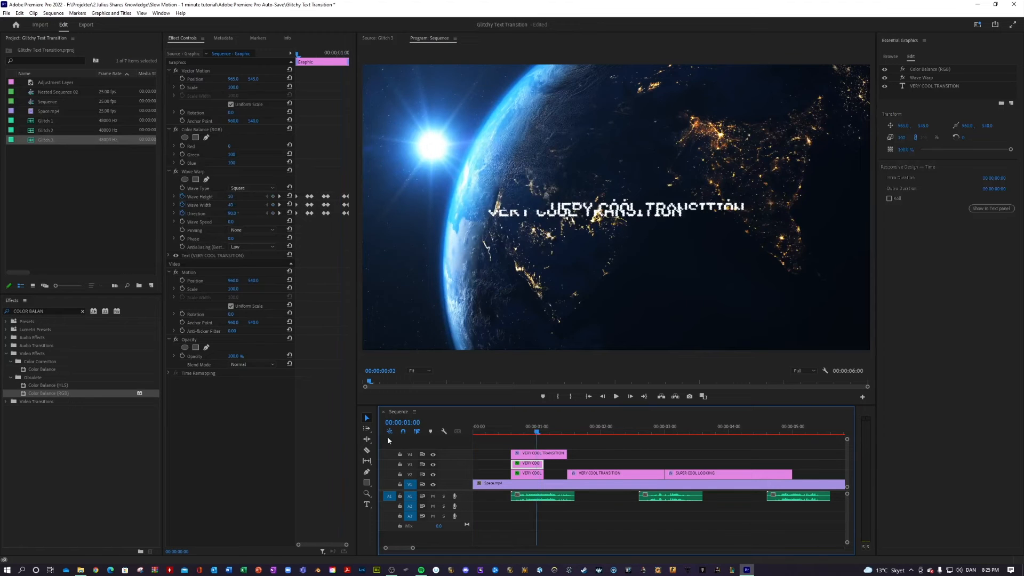
key(space)
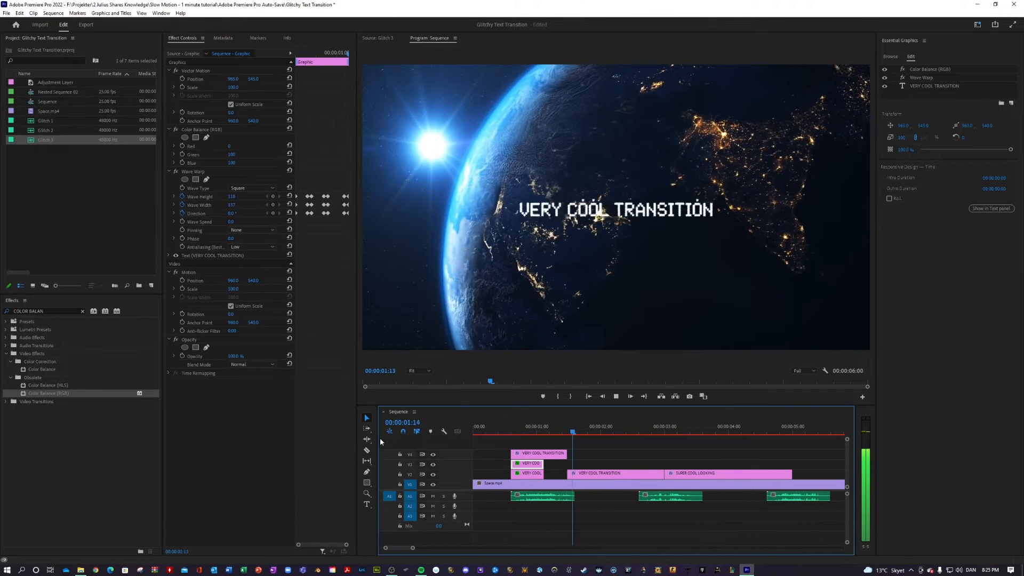
key(space)
drag(671, 431, 350, 429)
key(space)
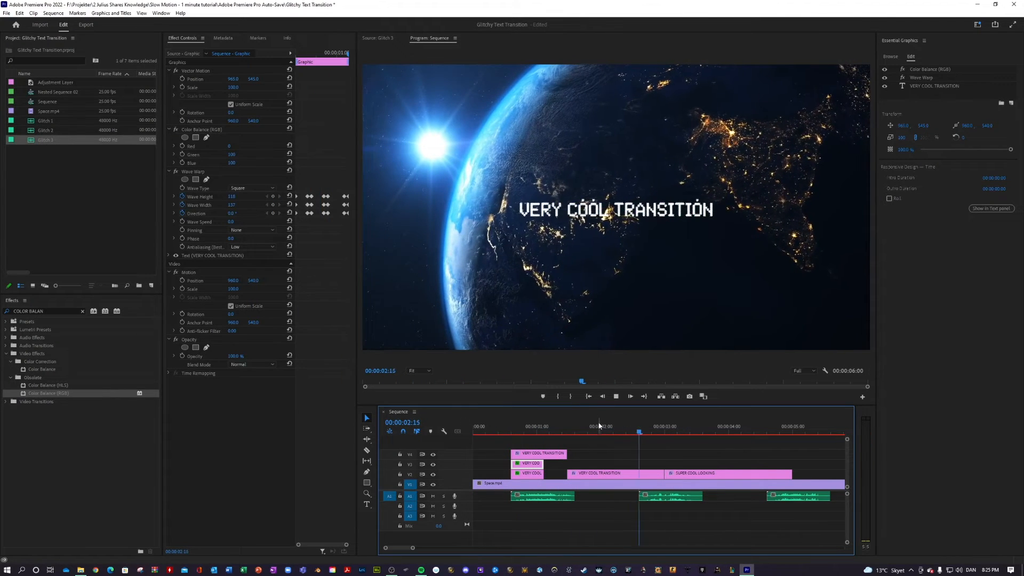
Step: Clear the effects search and cut the V2 titles at the second glitch sound's start and end, 00:00:02:15 and 00:00:03:15
click(659, 433)
drag(659, 434, 642, 437)
click(83, 312)
click(671, 450)
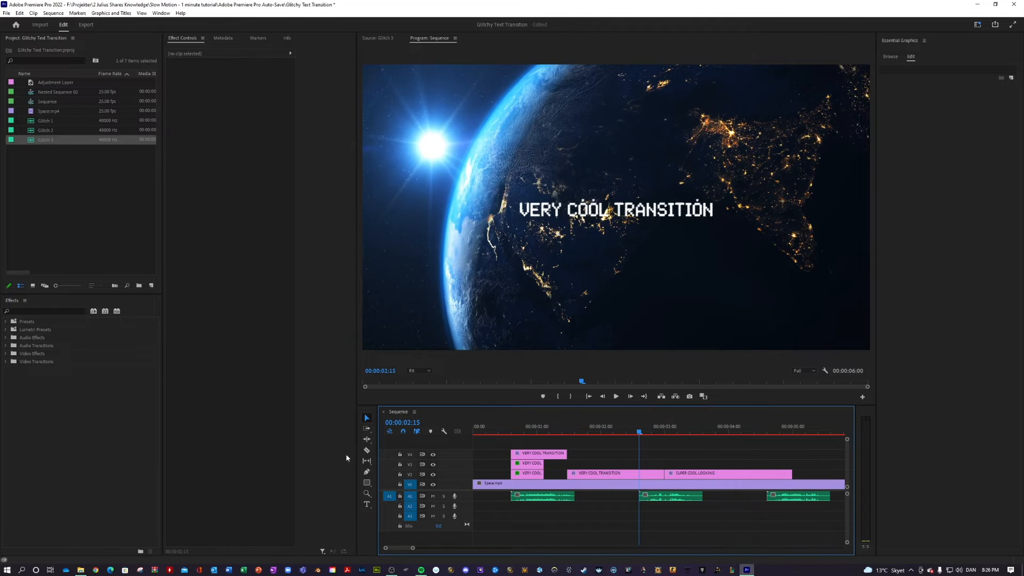
click(366, 451)
click(641, 474)
key(space)
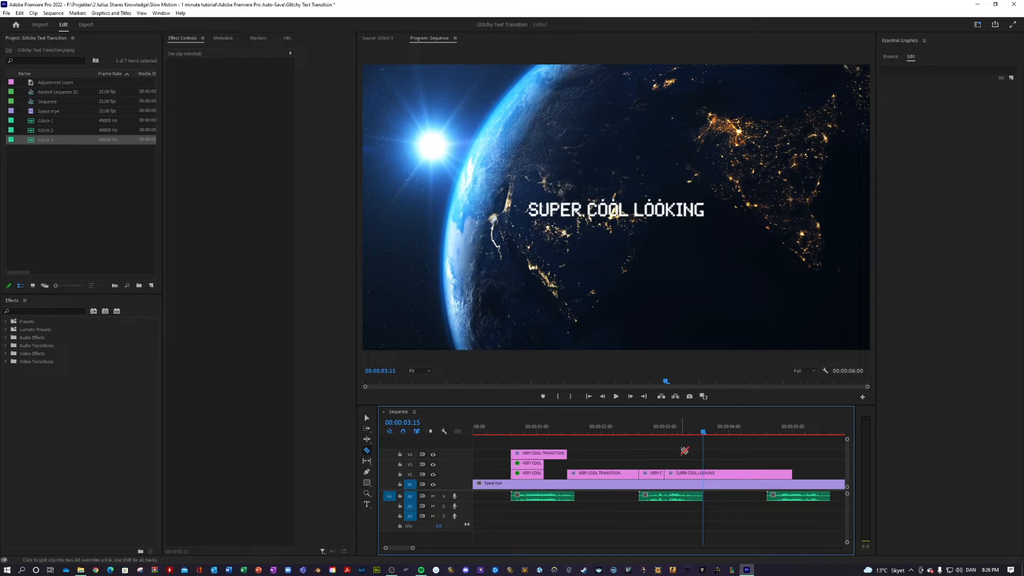
Step: Nest the two short title pieces between 00:00:02:15 and 00:00:03:15, keeping the suggested sequence name
click(366, 417)
click(649, 473)
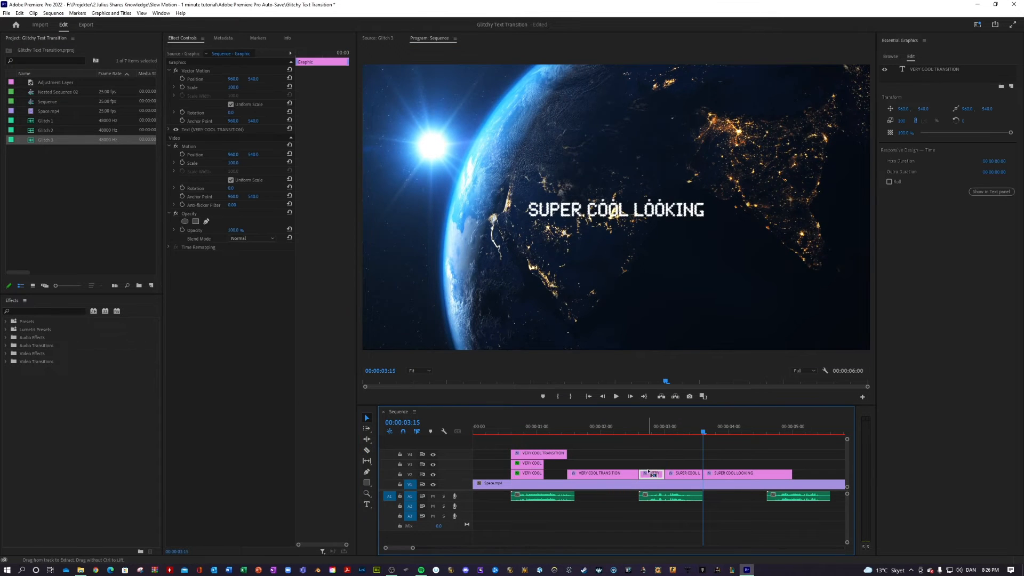
click(651, 465)
drag(651, 465, 683, 474)
right_click(683, 474)
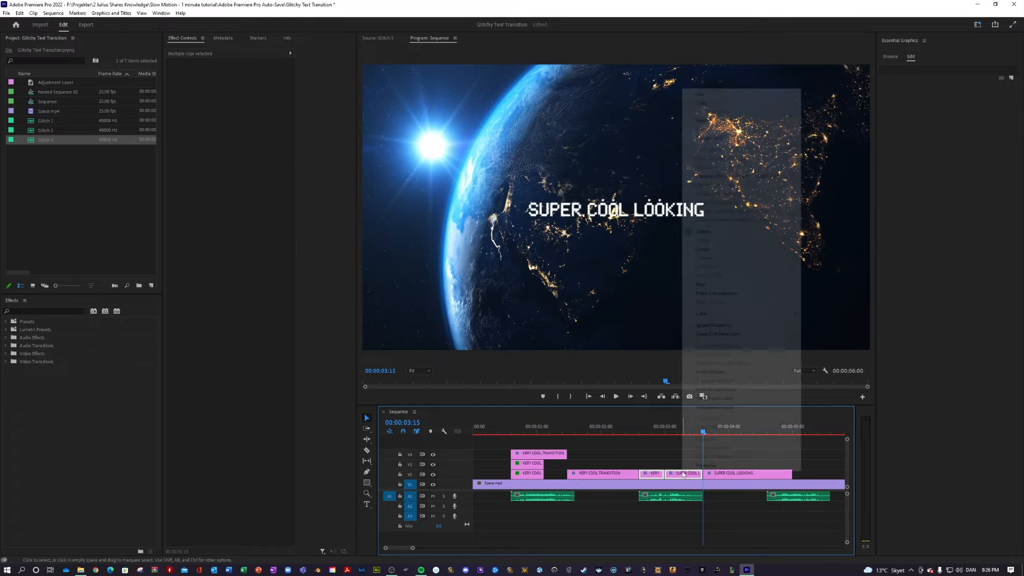
click(702, 285)
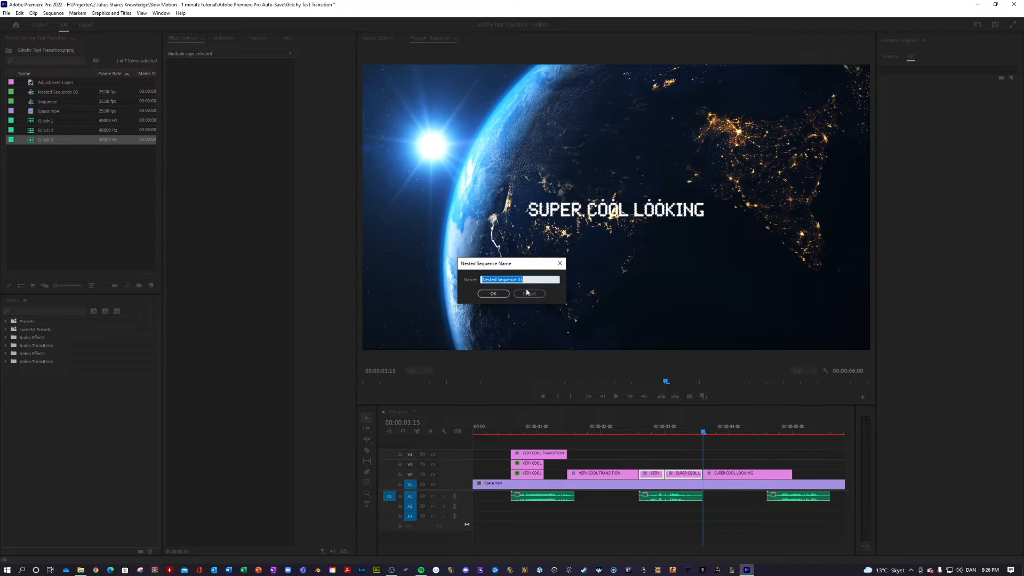
click(493, 293)
Step: Copy the keyframed Wave Warp effect from the V4 title and paste it onto the new nested sequence
click(538, 453)
click(198, 129)
key(ctrl+c)
click(674, 473)
key(ctrl+v)
Step: Play back the Wave Warp glitch across the nested sequence
drag(698, 433, 633, 419)
key(space)
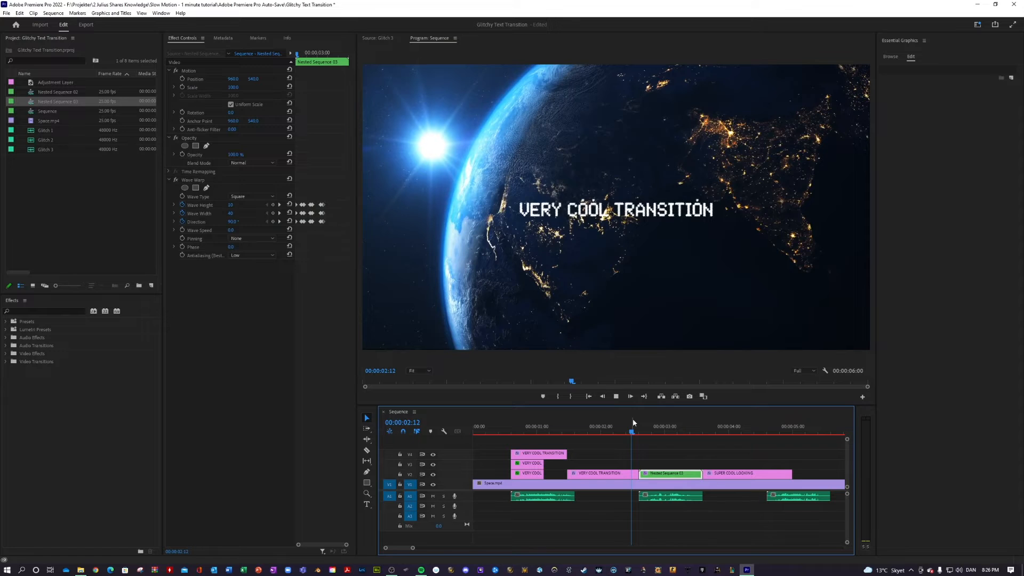
key(space)
drag(711, 430, 652, 420)
key(space)
key(space)
Step: Set Wave Speed to 1 in the nested sequence's Wave Warp and replay the transition
click(232, 230)
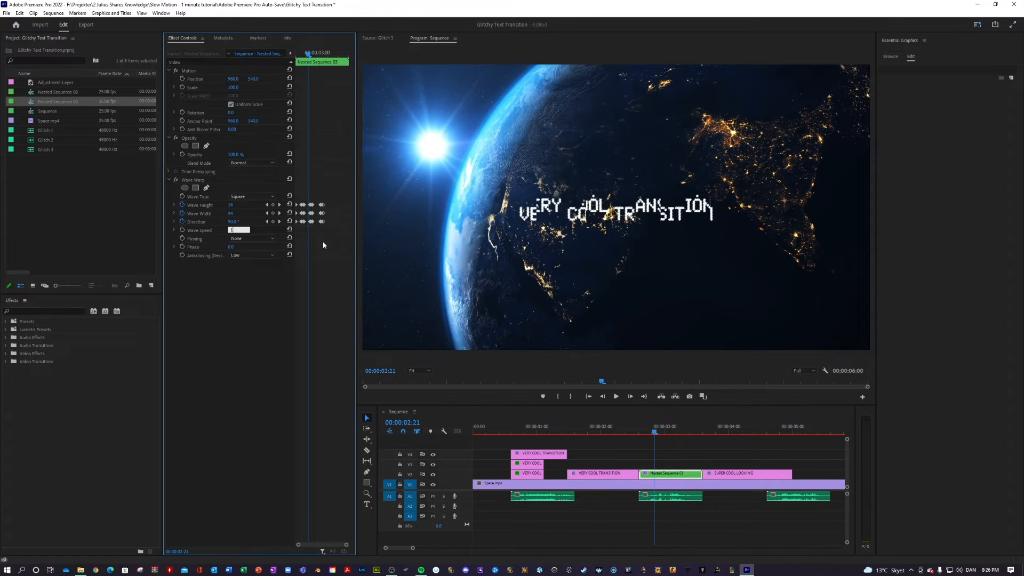
mouse_move(654, 427)
mouse_down()
mouse_move(697, 426)
mouse_move(642, 418)
mouse_up()
key(space)
key(space)
click(628, 428)
key(space)
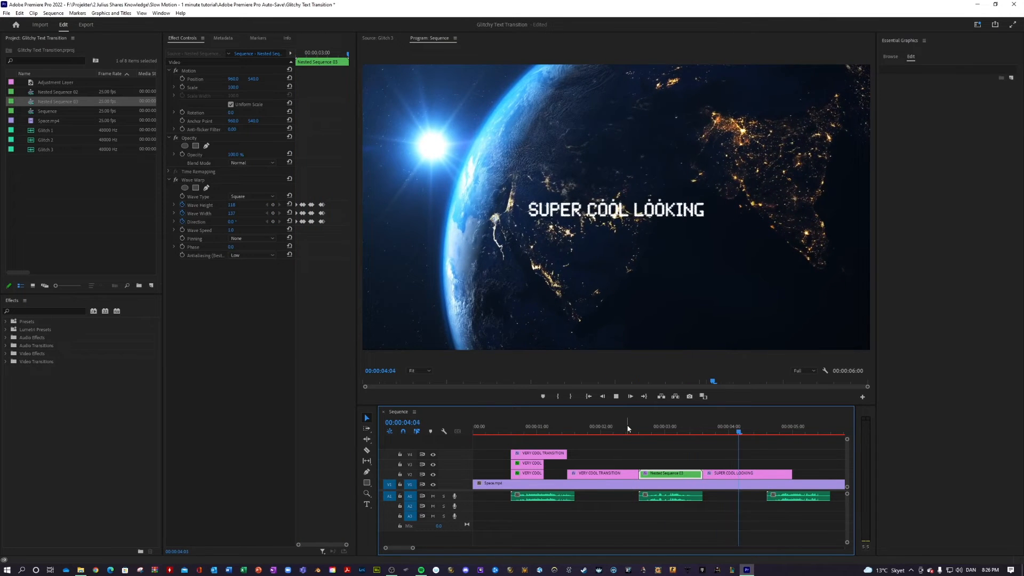
drag(749, 430, 628, 430)
key(space)
key(space)
key(space)
key(space)
Step: Cut the nested sequence at 00:00:03:02 and 00:00:03:06 to isolate a short middle piece
drag(733, 435, 673, 416)
click(368, 452)
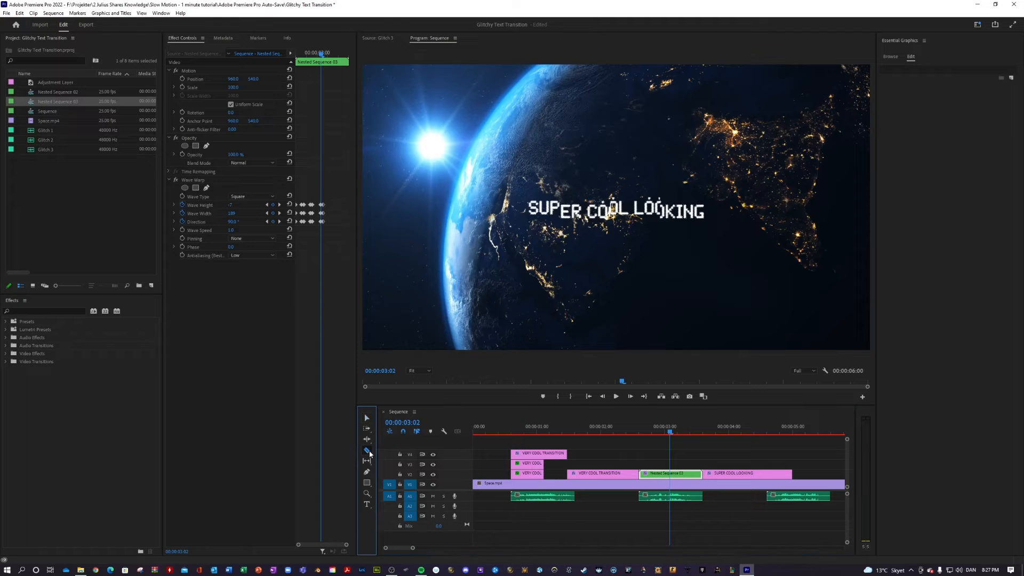
mouse_move(671, 428)
mouse_down()
mouse_move(656, 429)
mouse_move(672, 428)
mouse_up()
click(670, 473)
click(678, 431)
drag(679, 431, 682, 431)
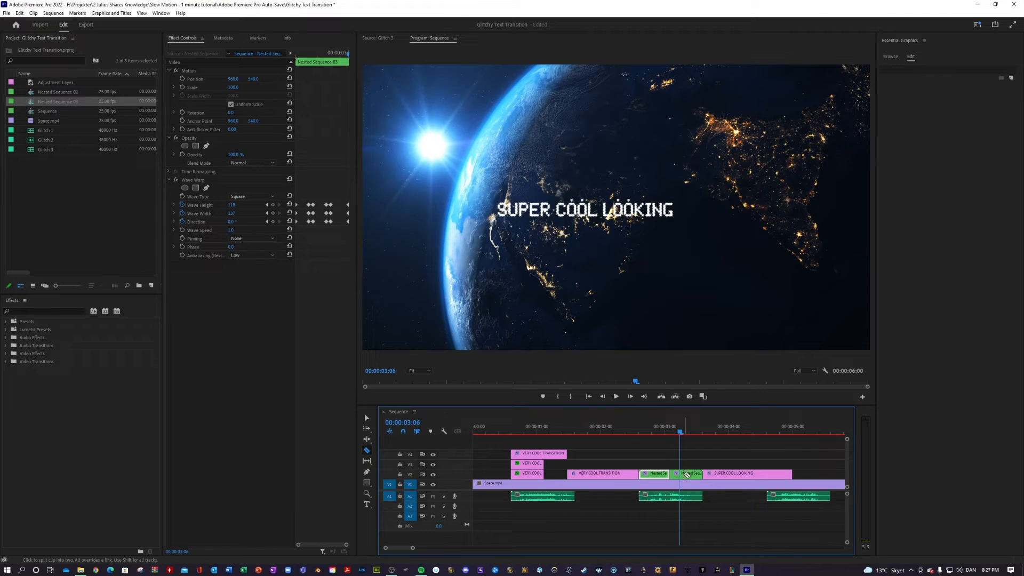
click(680, 474)
Step: Rotate the short middle piece of the nested sequence by 180 degrees
key(v)
key(Left)
key(Left)
key(Left)
click(676, 473)
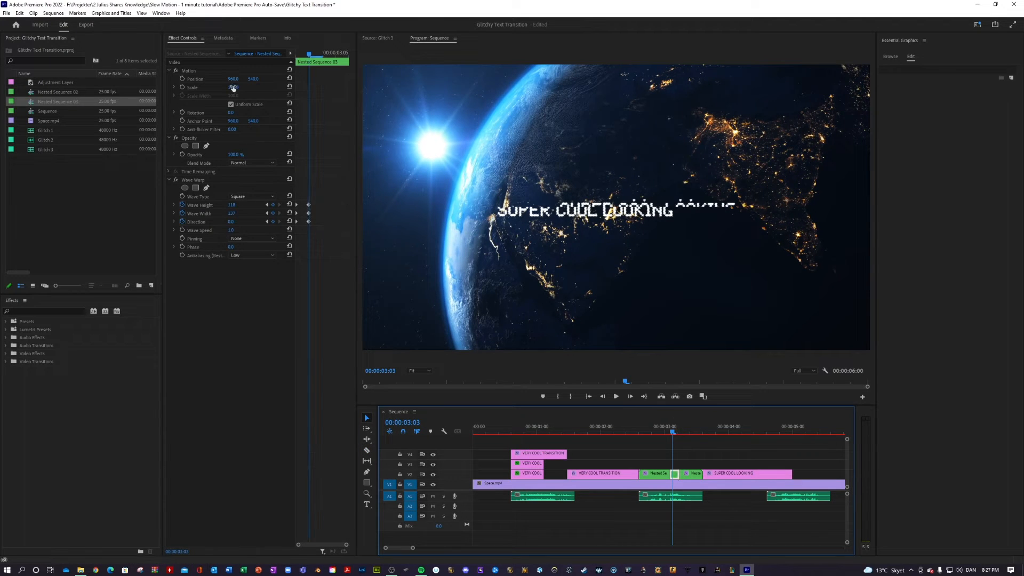
click(235, 112)
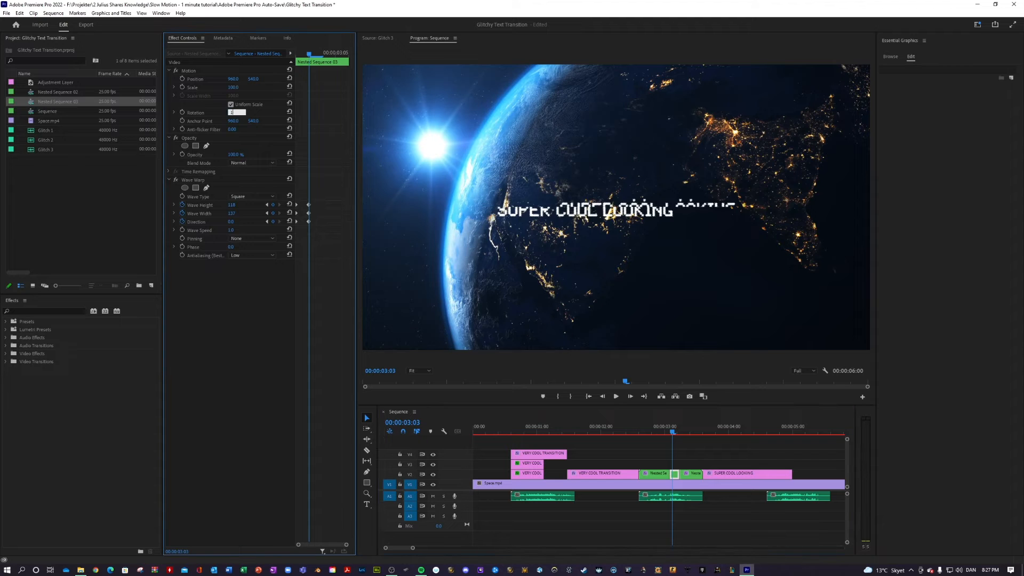
text(180)
key(Return)
Step: Play back the transition with the rotated piece, including a full run from the sequence start
click(662, 431)
key(space)
key(space)
drag(755, 428, 628, 428)
key(space)
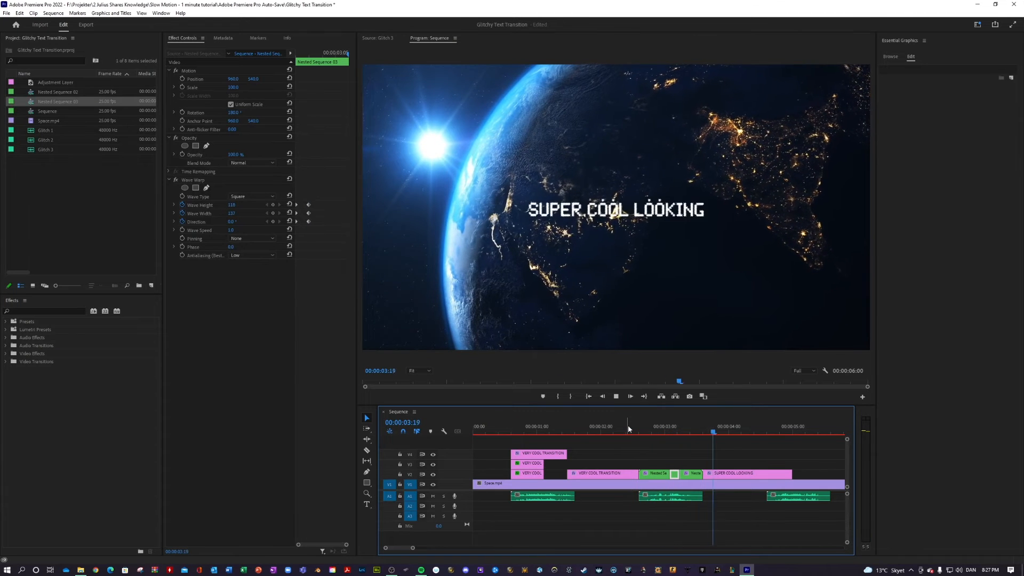
key(space)
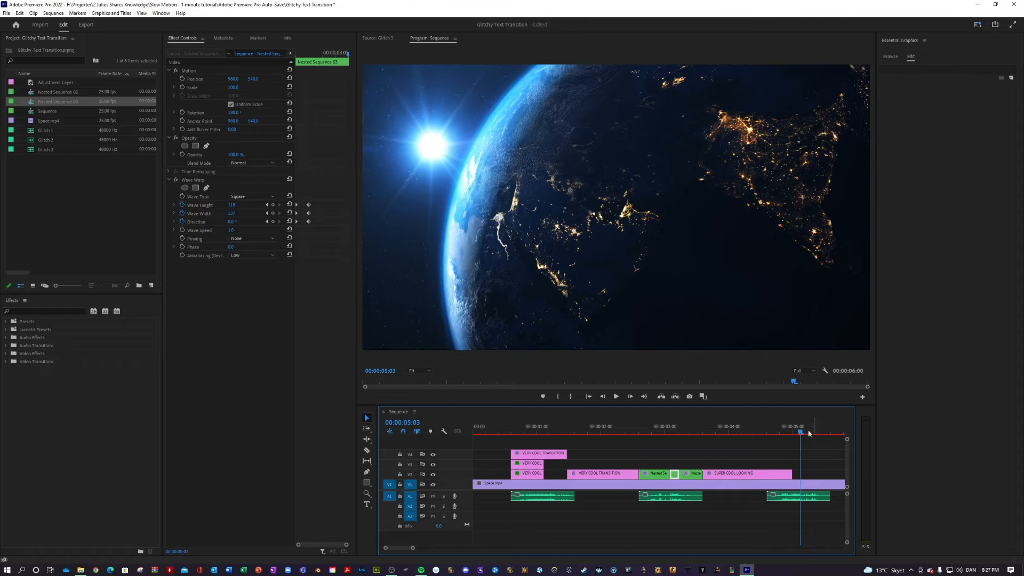
key(Home)
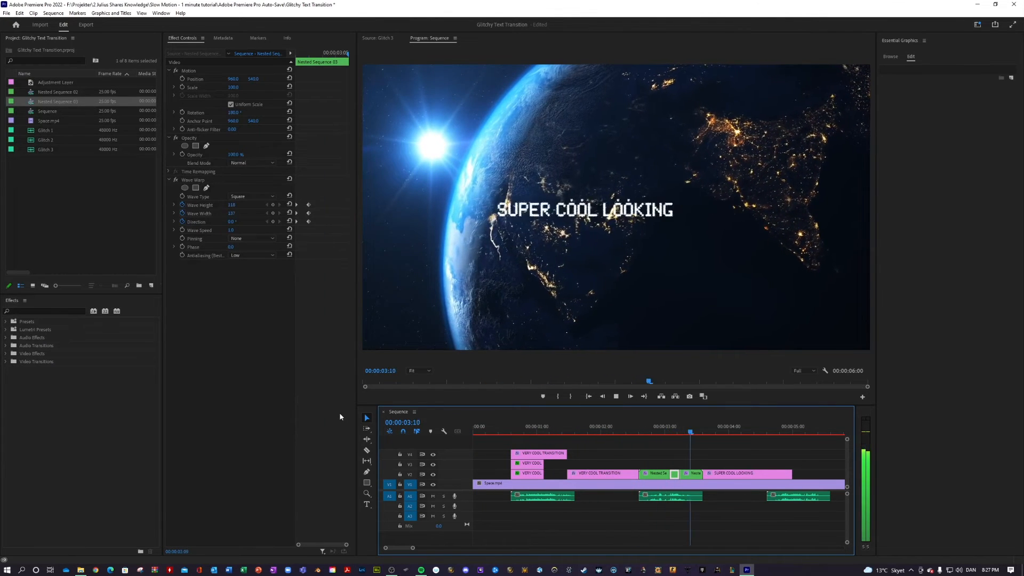
key(space)
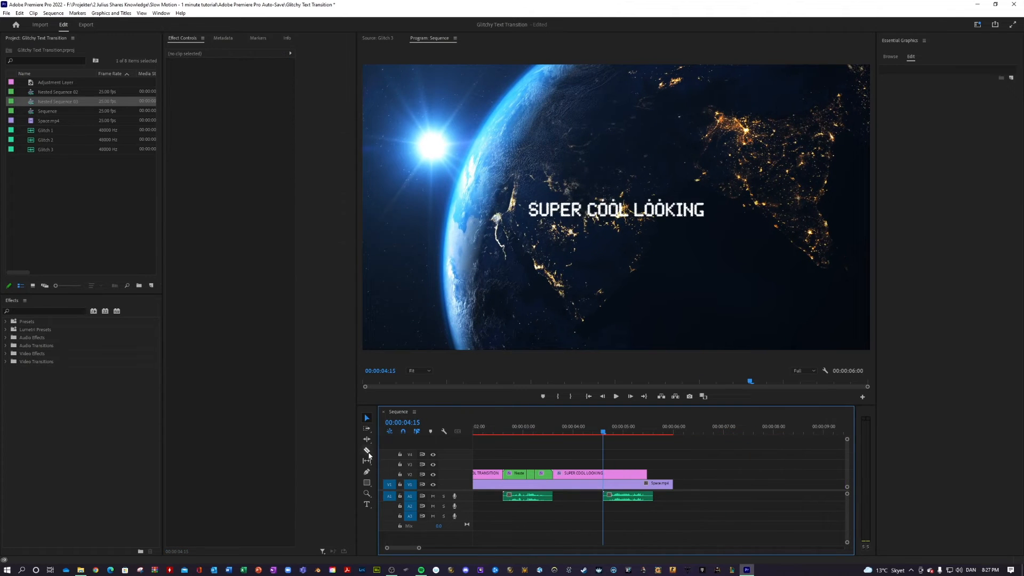
Step: Cut the SUPER COOL LOOKING title at 00:00:04:15, where the third glitch sound starts
click(366, 450)
click(605, 473)
key(v)
Step: Copy the keyframed Wave Warp effect from the V4 title clip
drag(403, 547, 393, 549)
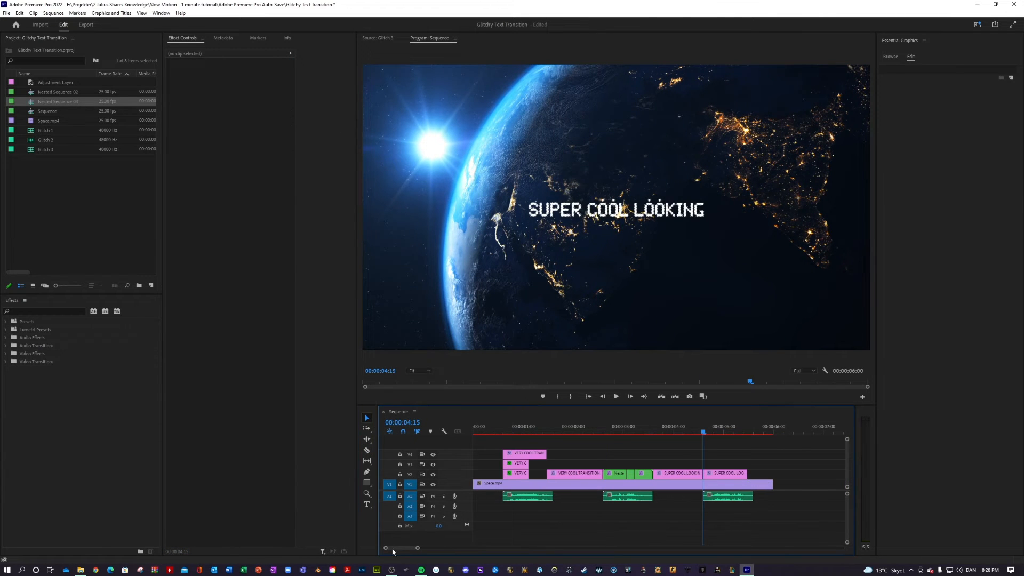
click(540, 453)
click(194, 130)
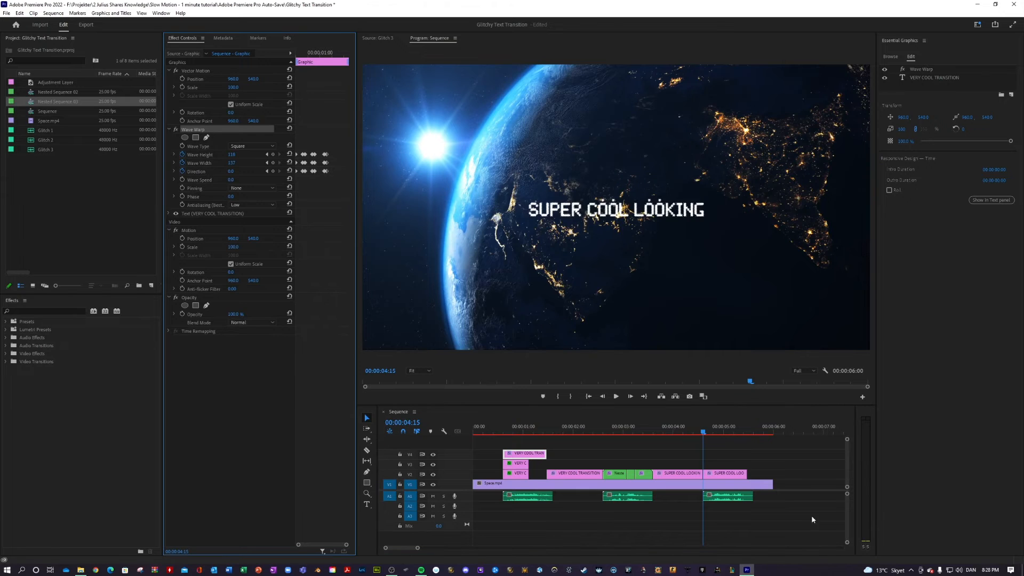
Step: Cut Space.mp4 at 00:00:04:15 and duplicate its last part onto V3
click(744, 484)
key(c)
click(706, 484)
key(v)
drag(708, 487, 712, 463)
Step: Paste the Wave Warp effect onto the V3 copy of Space.mp4 and reverse the clip's speed to flip the keyframe order
right_click(709, 463)
click(716, 457)
click(718, 464)
key(ctrl+v)
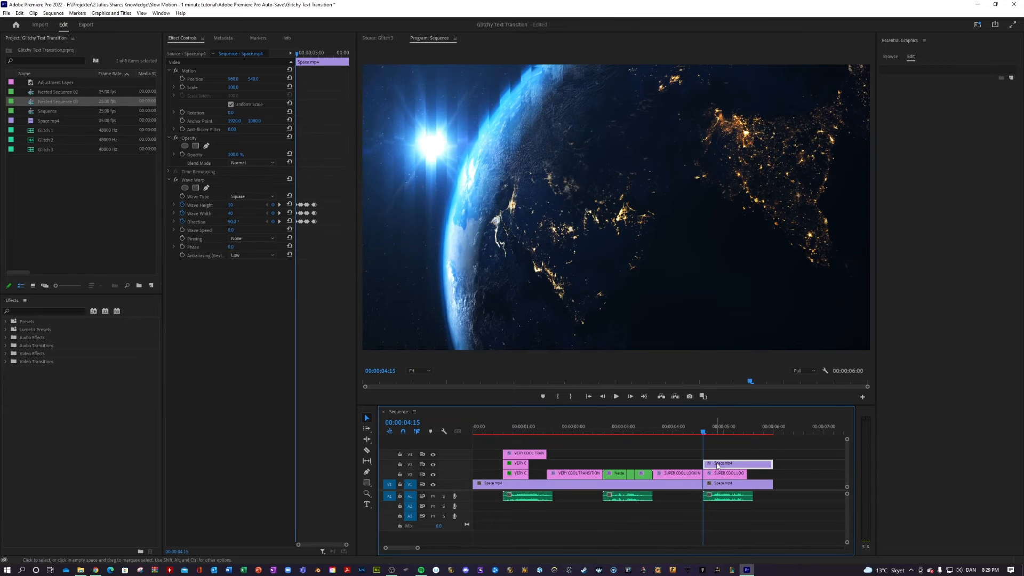
right_click(717, 463)
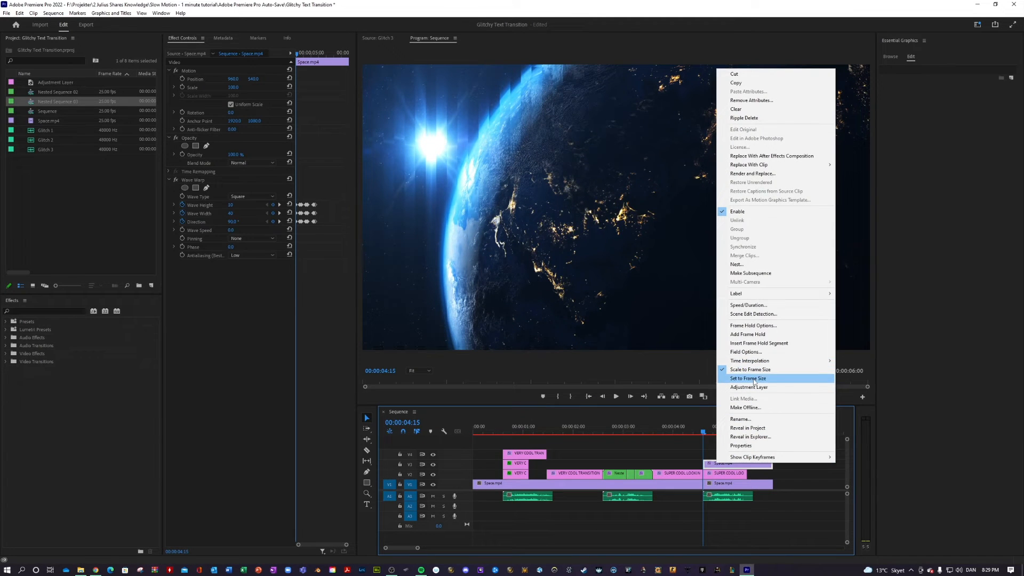
click(748, 305)
click(472, 284)
click(493, 326)
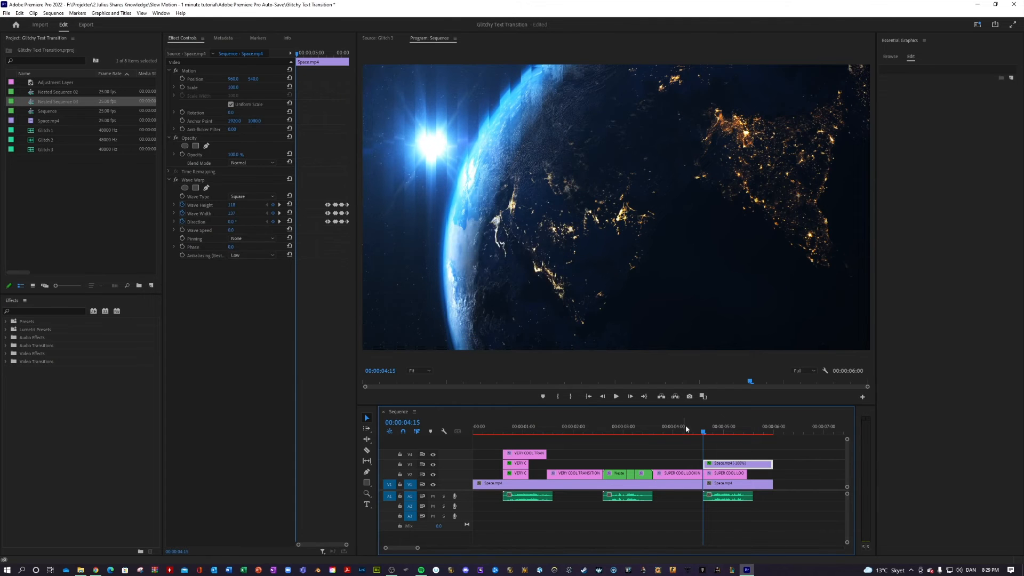
Step: Transfer the reversed Wave Warp to the last SUPER COOL LOOKING title and delete the V3 copy of Space.mp4
click(738, 471)
click(211, 316)
key(ctrl+v)
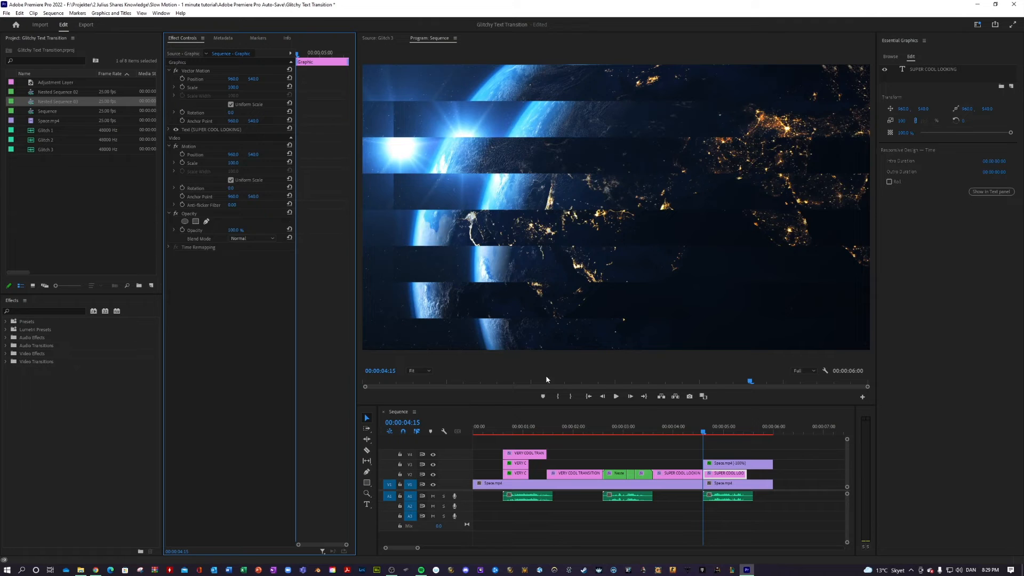
click(740, 467)
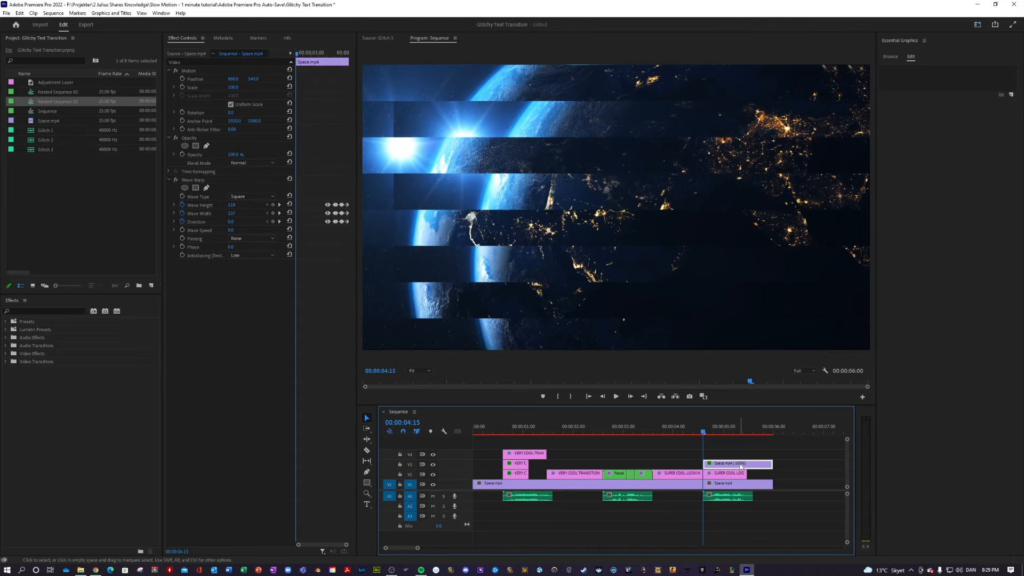
key(Delete)
Step: Extend the last title's end past Space.mp4 and move its Wave Warp keyframes towards the clip's start
drag(705, 436, 726, 435)
click(727, 473)
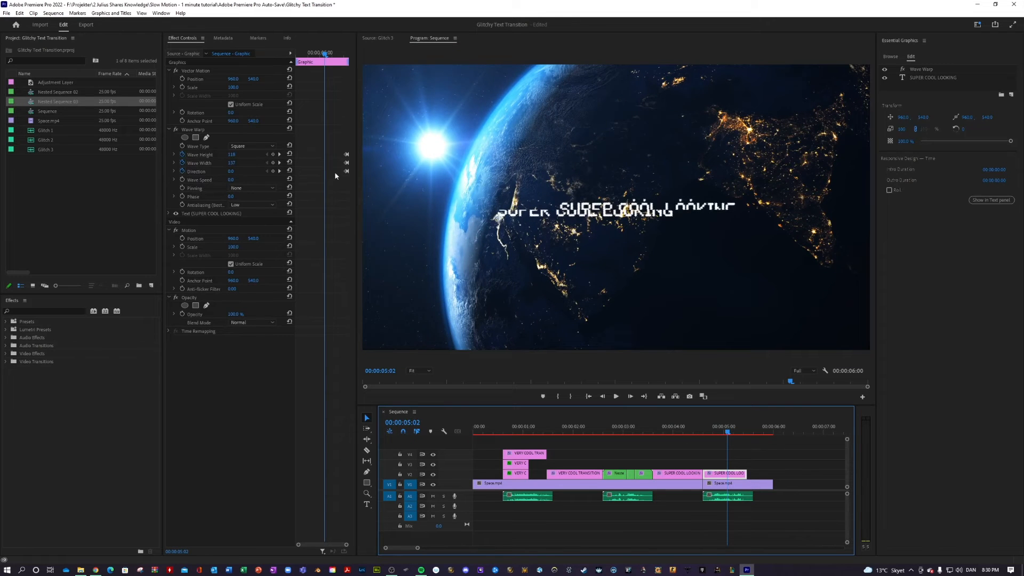
drag(750, 470, 790, 473)
drag(339, 167, 302, 171)
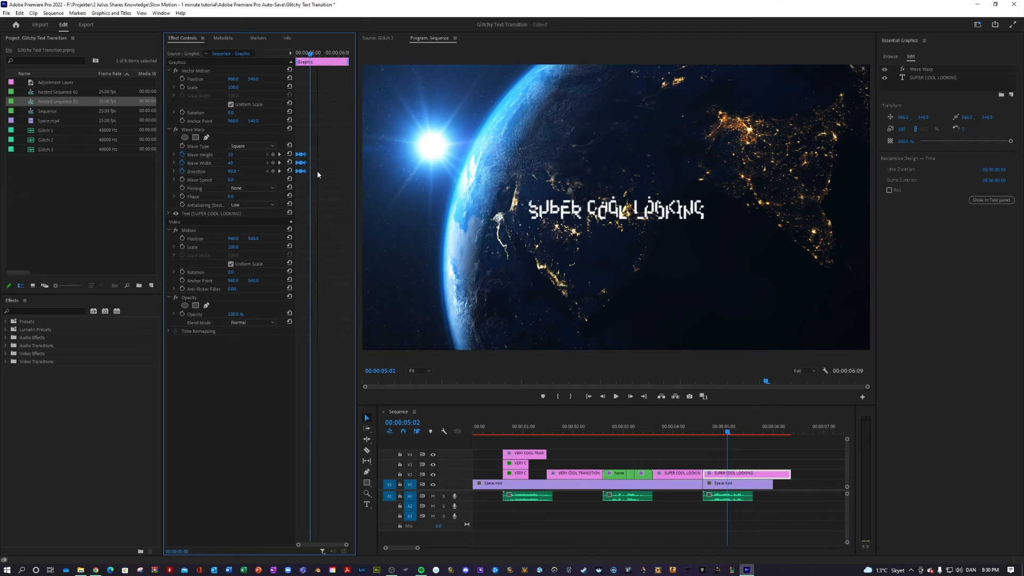
click(713, 456)
key(Up)
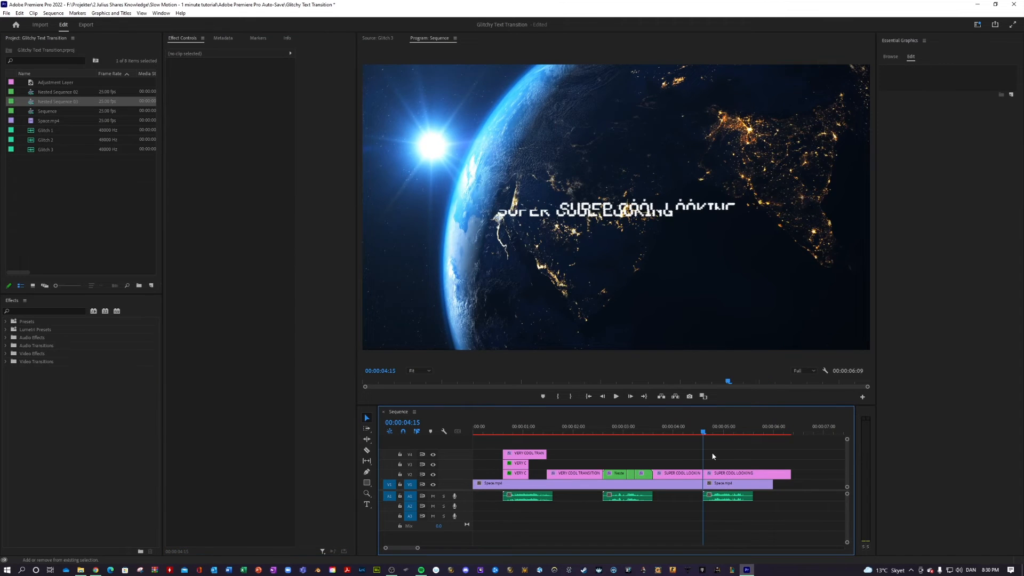
Step: Adjust the position of the last title's Wave Warp keyframes and trim its end back to about 00:00:05:10
click(725, 473)
click(347, 177)
drag(347, 177, 309, 175)
drag(790, 473, 744, 457)
Step: Play back the closing glitch on the last SUPER COOL LOOKING title
click(697, 426)
key(space)
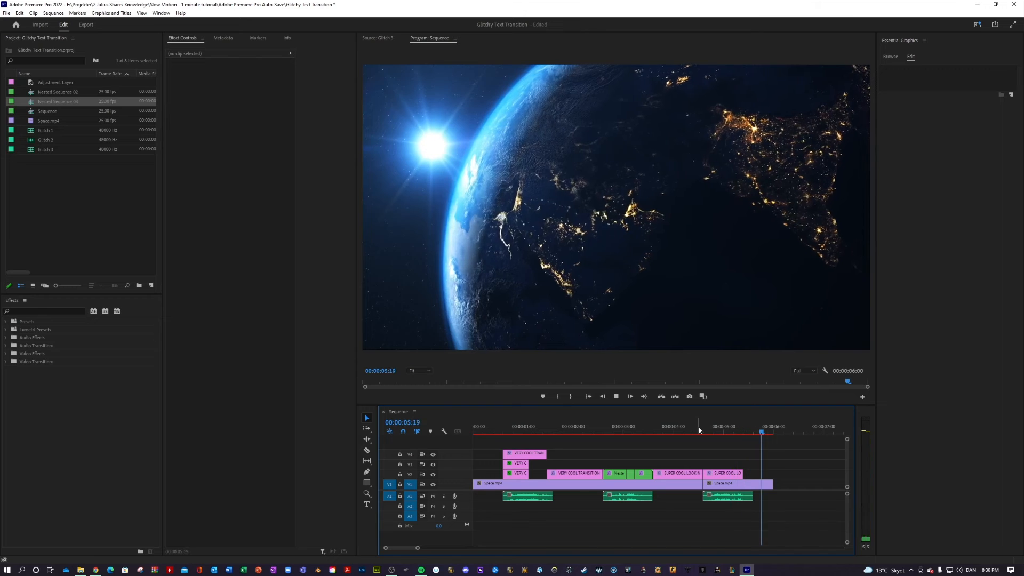
drag(705, 435, 684, 424)
key(space)
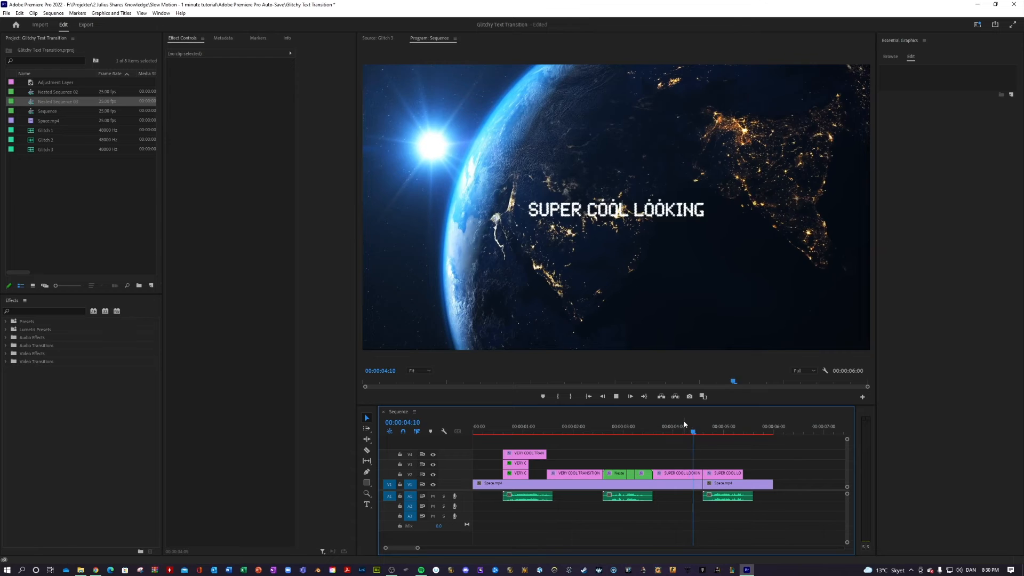
Step: Play back the closing glitch several times from just before the last SUPER COOL LOOKING title
key(space)
drag(742, 430, 709, 432)
key(space)
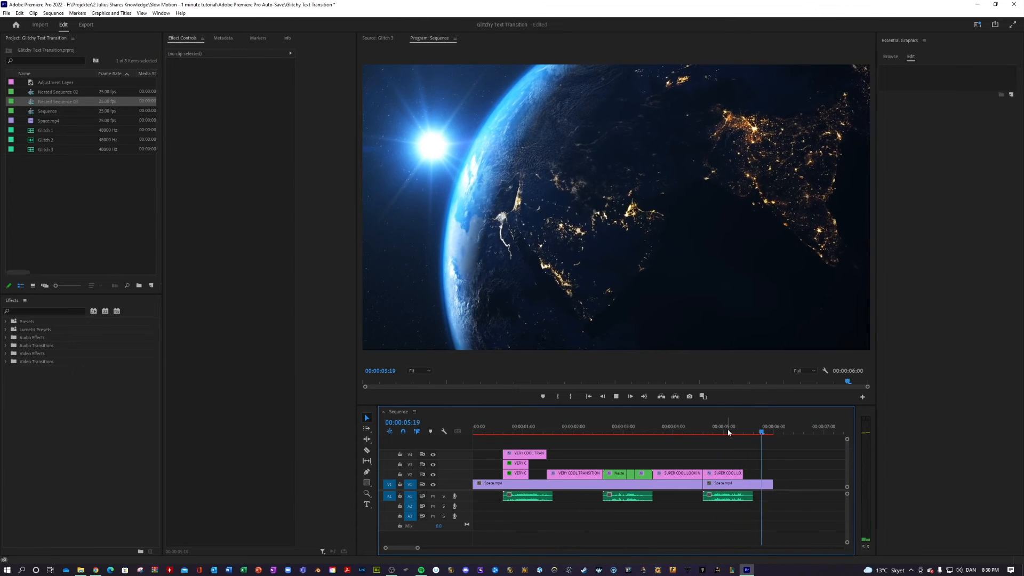
drag(773, 432, 697, 436)
key(space)
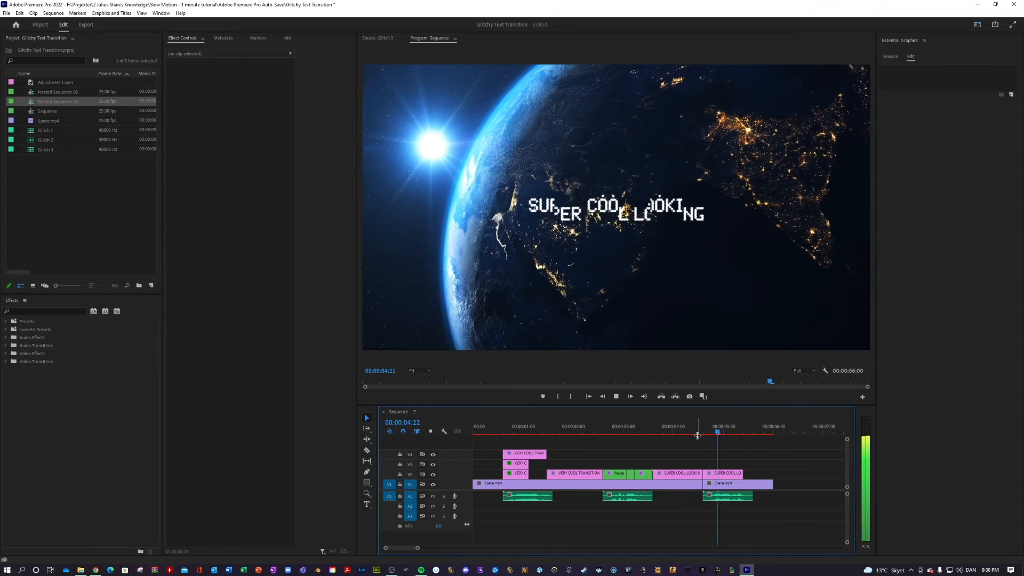
click(692, 433)
drag(693, 437, 684, 436)
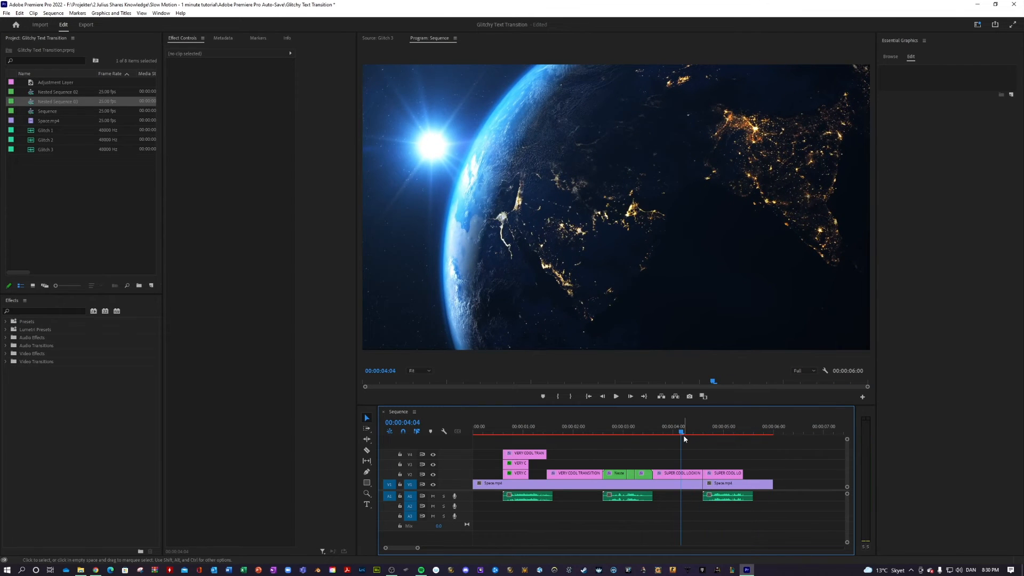
key(space)
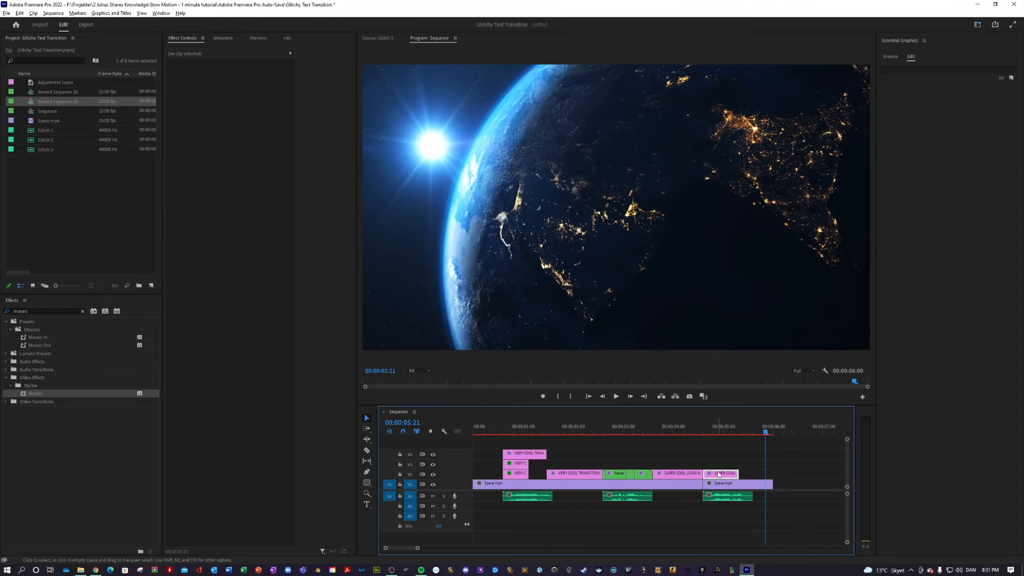
Step: Stack copies of the last title on V3 and V4, and apply Color Balance (RGB) to the V3 copy
drag(719, 474, 726, 451)
drag(759, 432, 726, 438)
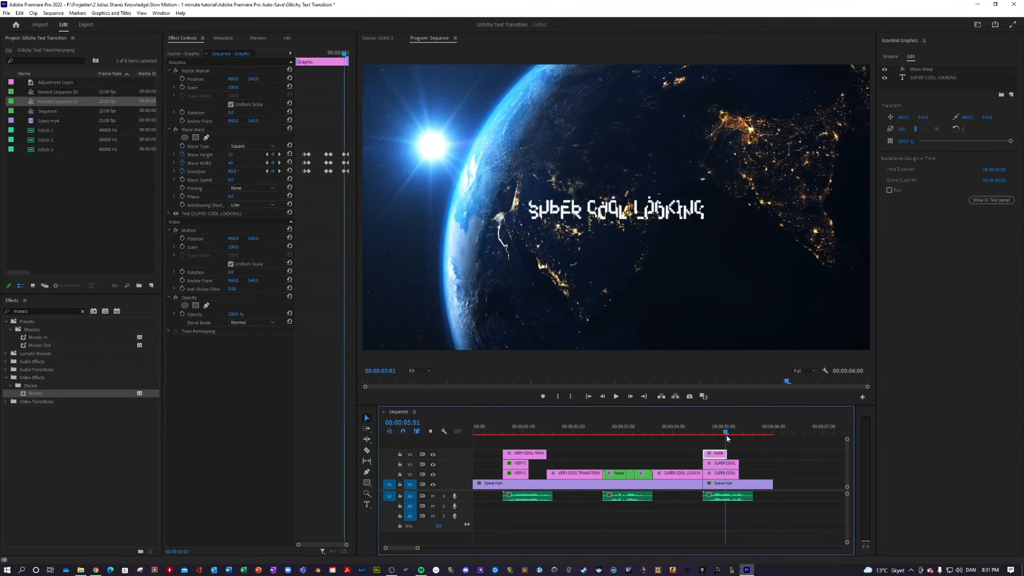
double_click(48, 308)
text(color ba)
drag(62, 394, 721, 462)
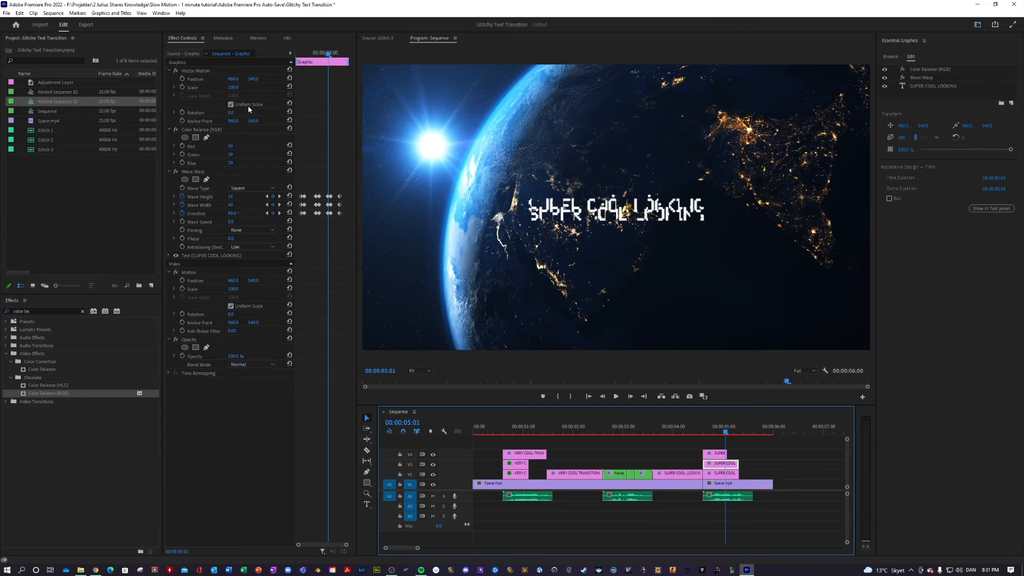
Step: Set the V3 title copy's vertical position to 545 and its Color Balance red and blue to 0
click(232, 79)
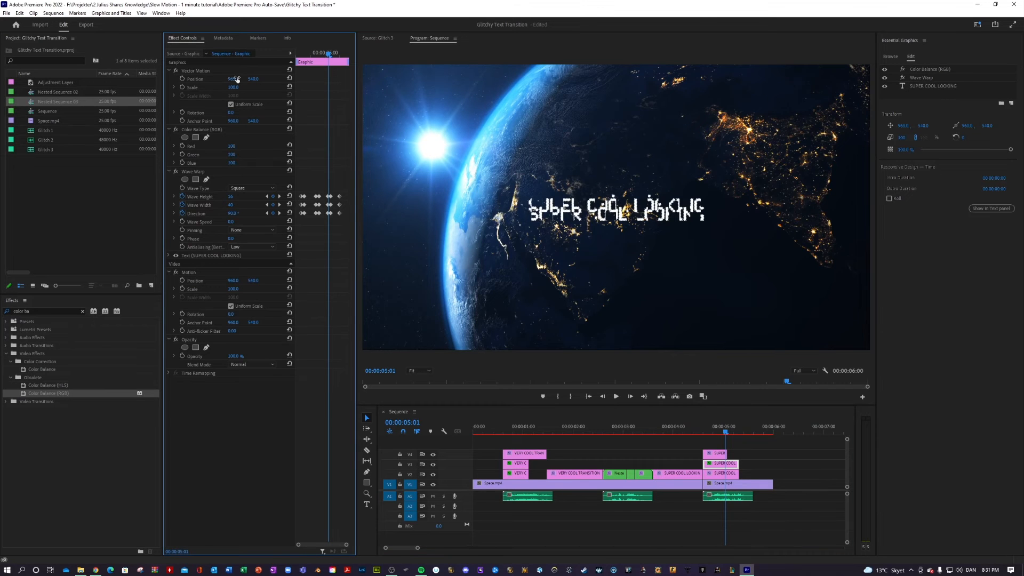
click(250, 78)
text(545)
key(Return)
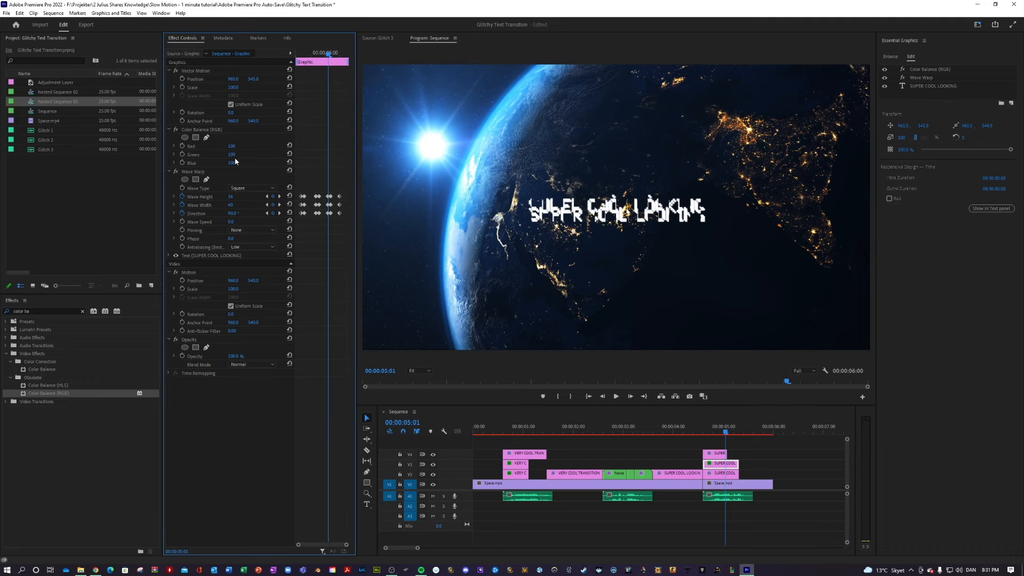
drag(231, 147, 178, 146)
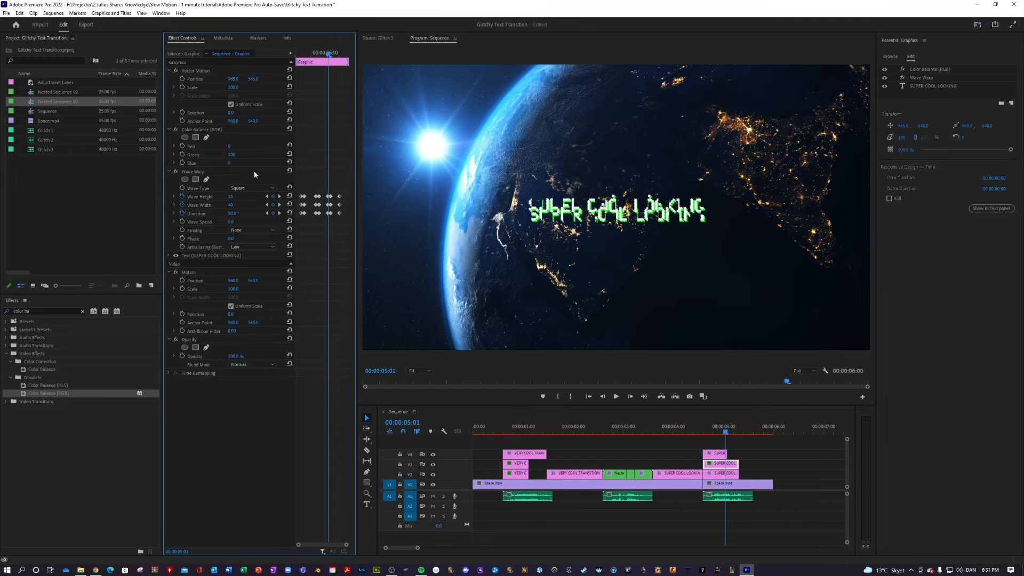
Step: Shift the last V2 title slightly up and left, and apply Color Balance (RGB) to it with green at 0
click(720, 473)
click(251, 79)
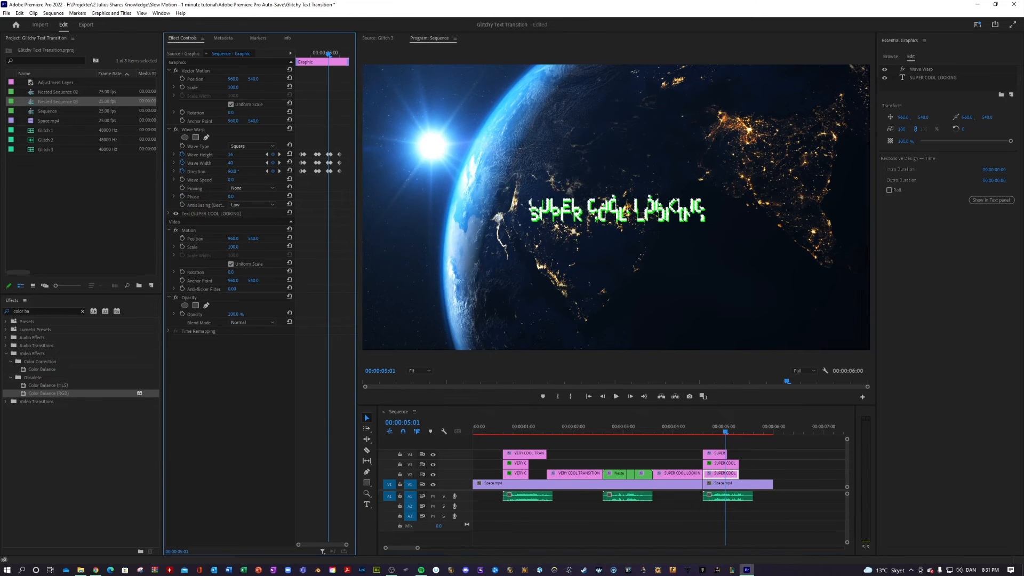
click(256, 78)
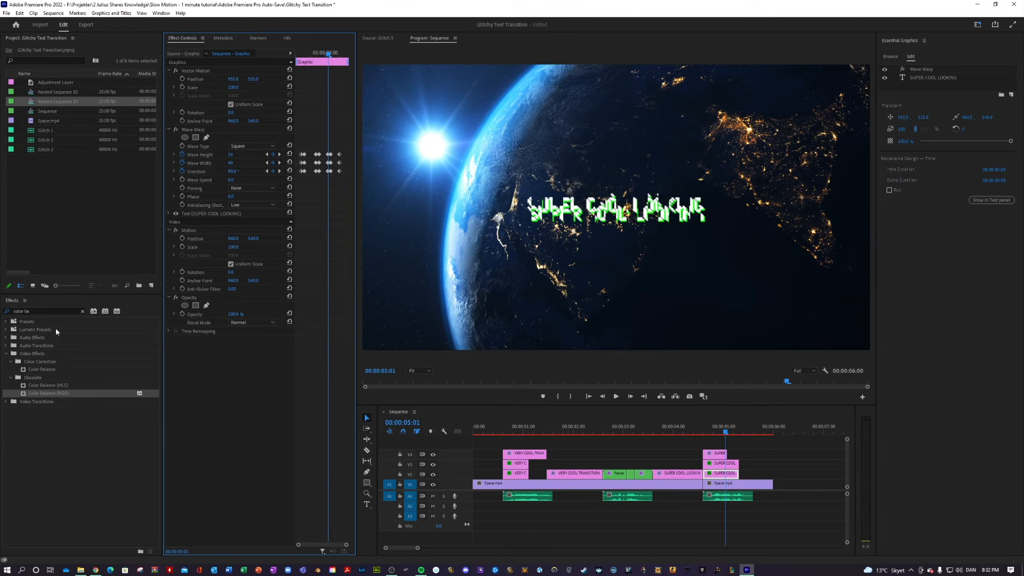
drag(34, 393, 323, 282)
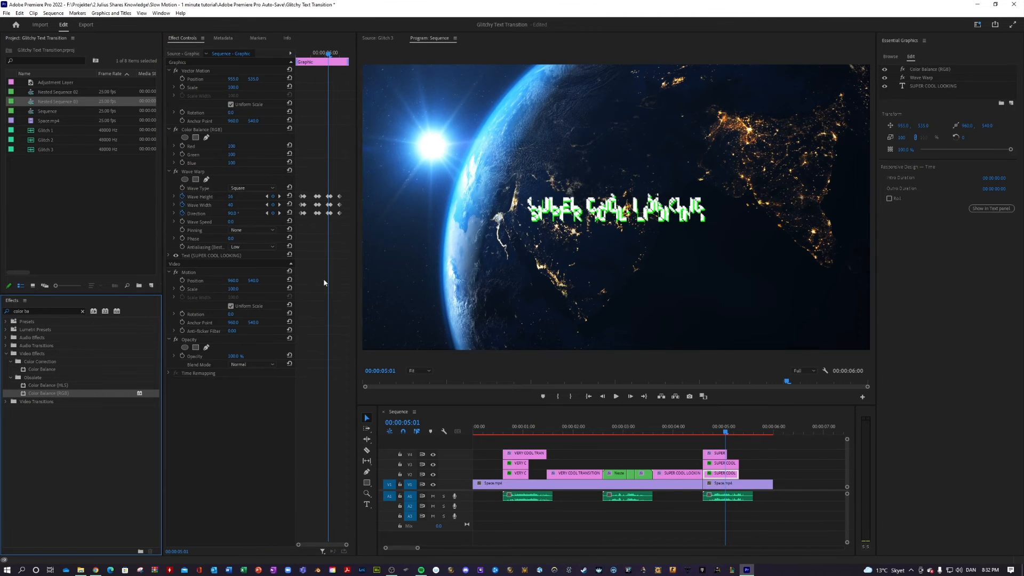
click(233, 154)
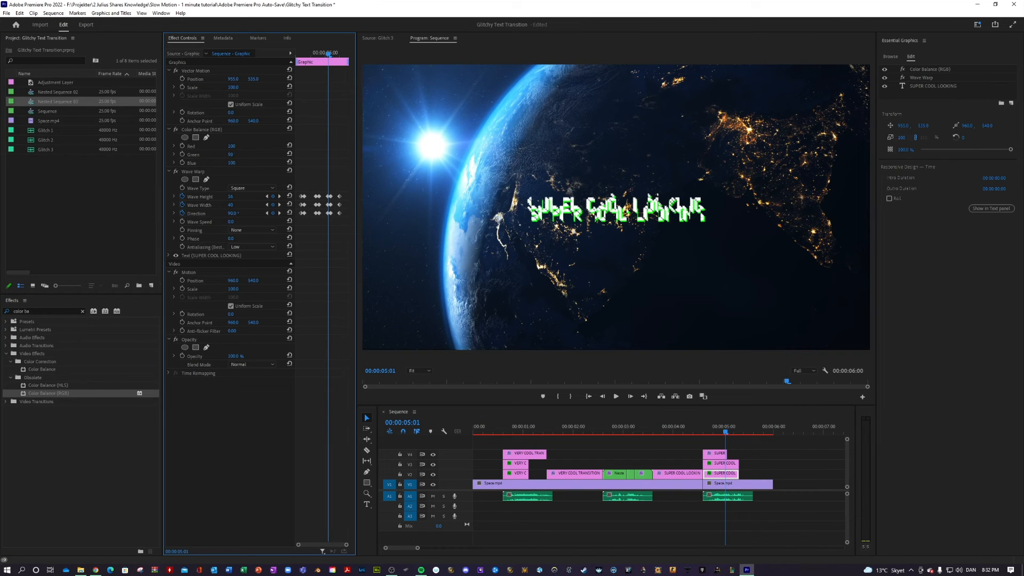
text(0)
key(Return)
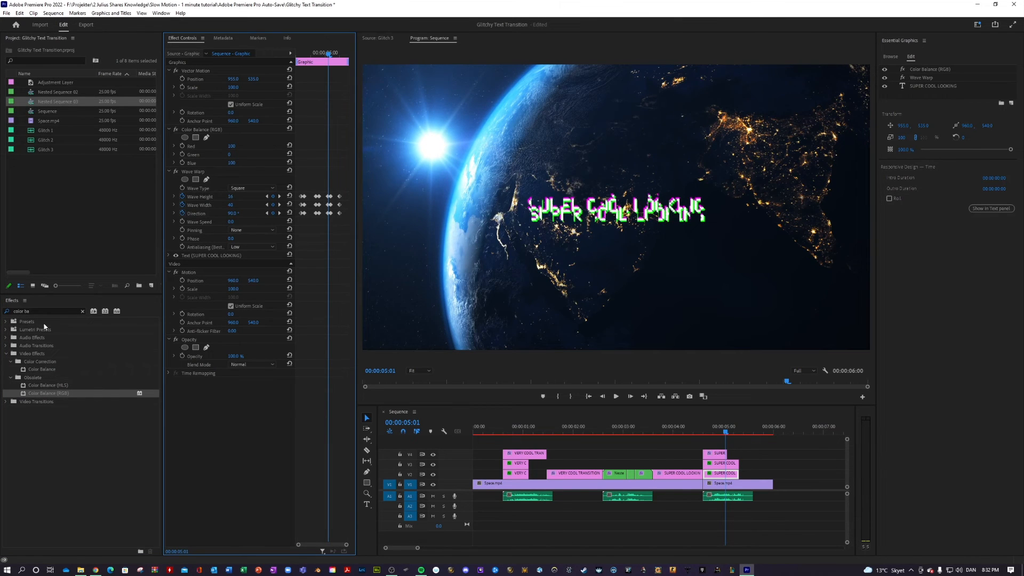
Step: Play back and scrub through the RGB-split closing title
drag(728, 430, 695, 429)
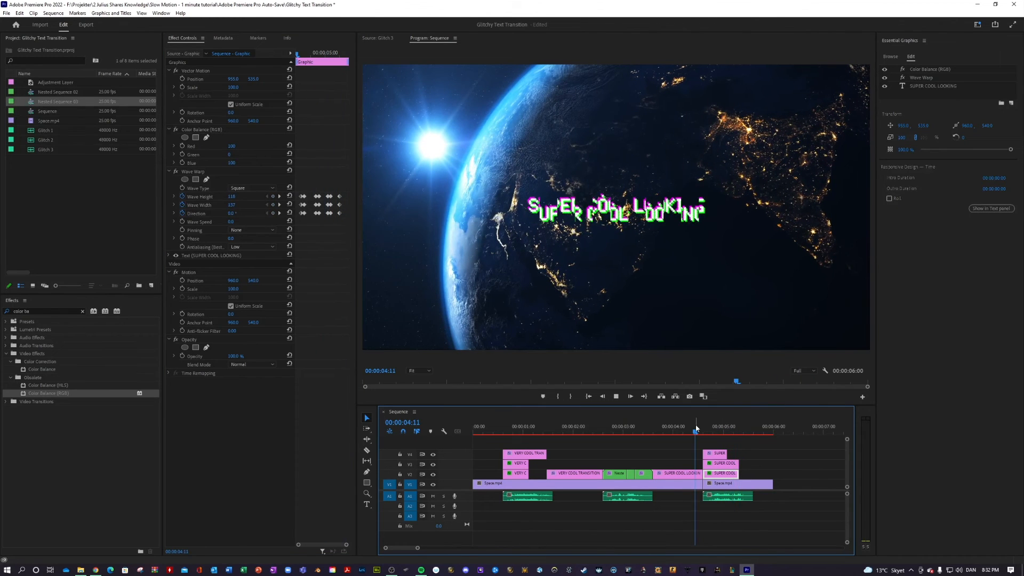
key(space)
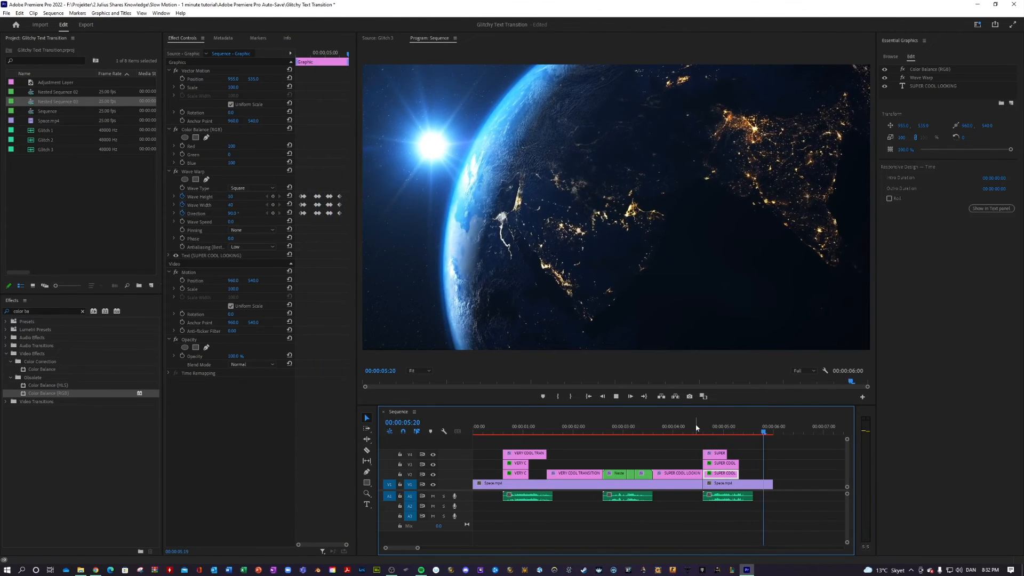
drag(676, 433, 734, 433)
Step: Add Wave Height, Wave Width and Direction keyframes to the last V2 title at 00:00:05:06
click(267, 213)
click(278, 197)
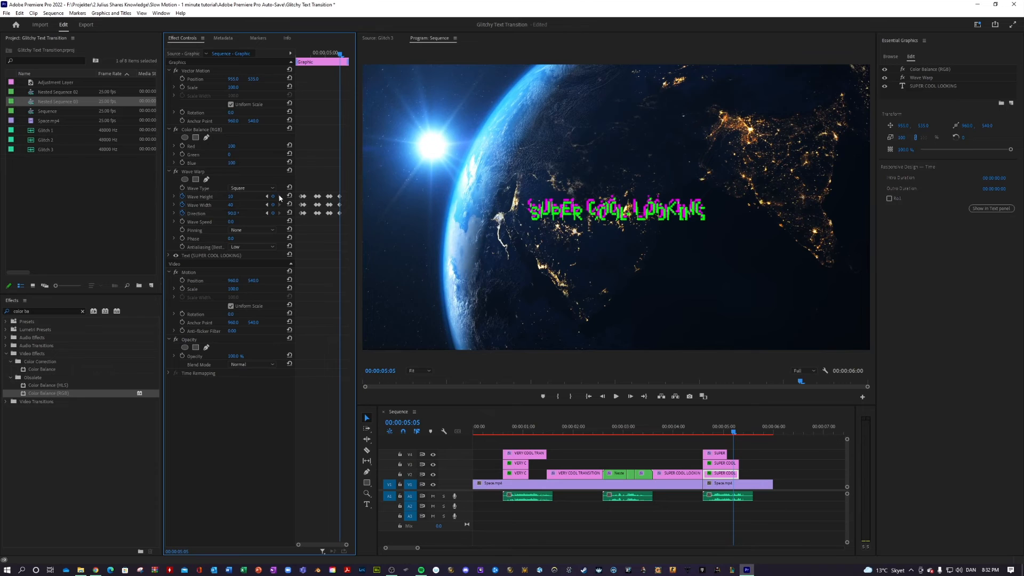
click(278, 197)
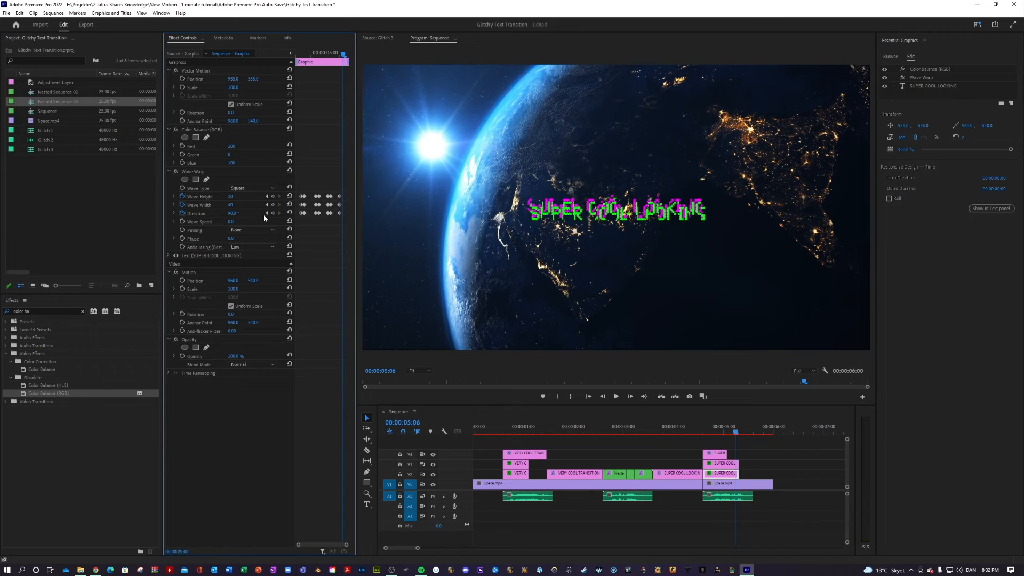
click(273, 213)
click(273, 205)
click(273, 196)
Step: At 00:00:05:07, intensify the V2 title's final distortion by raising its Wave Height and Wave Width and changing its Direction
key(Right)
key(Right)
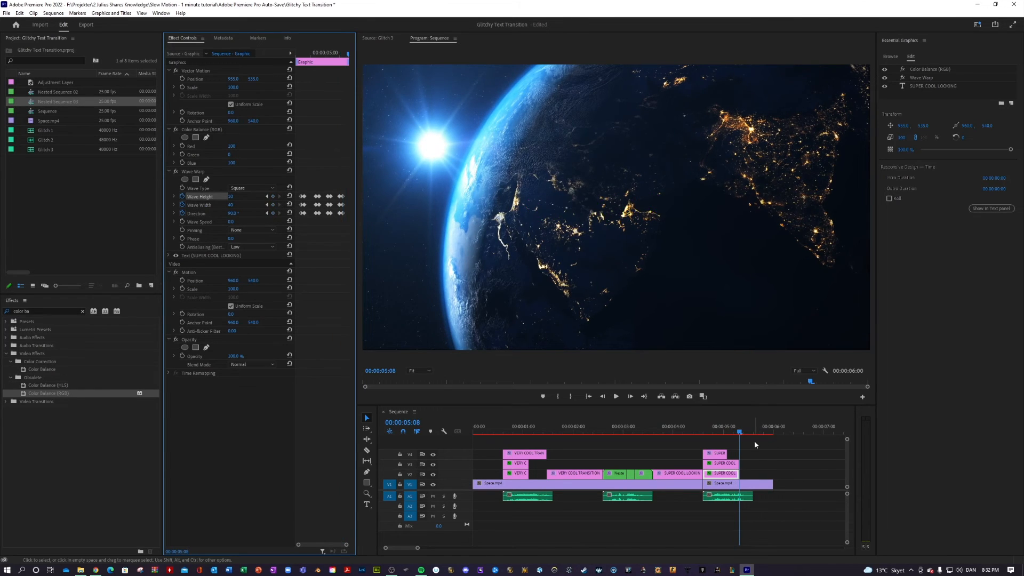
key(Left)
drag(231, 204, 282, 204)
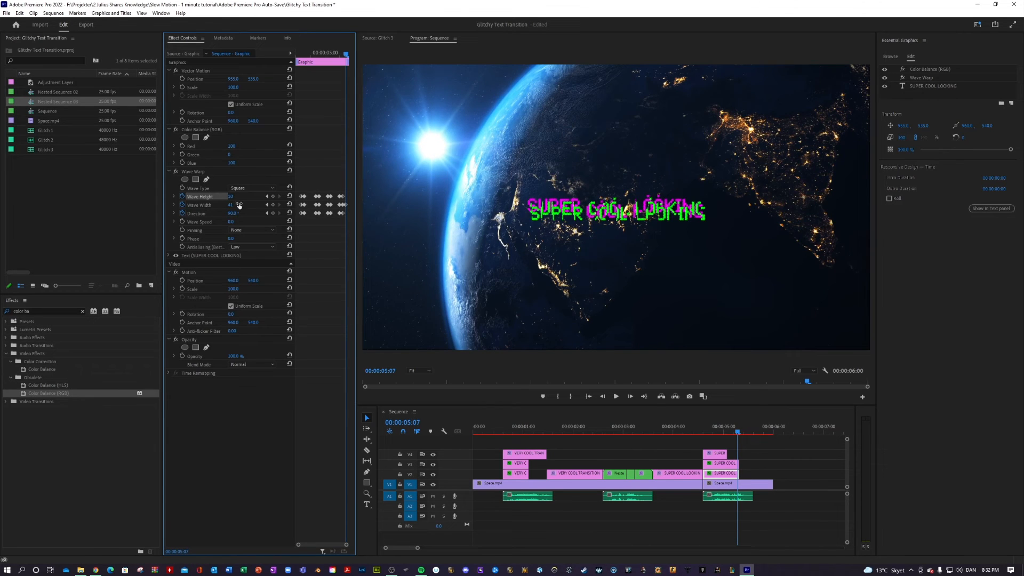
text(1)
key(Return)
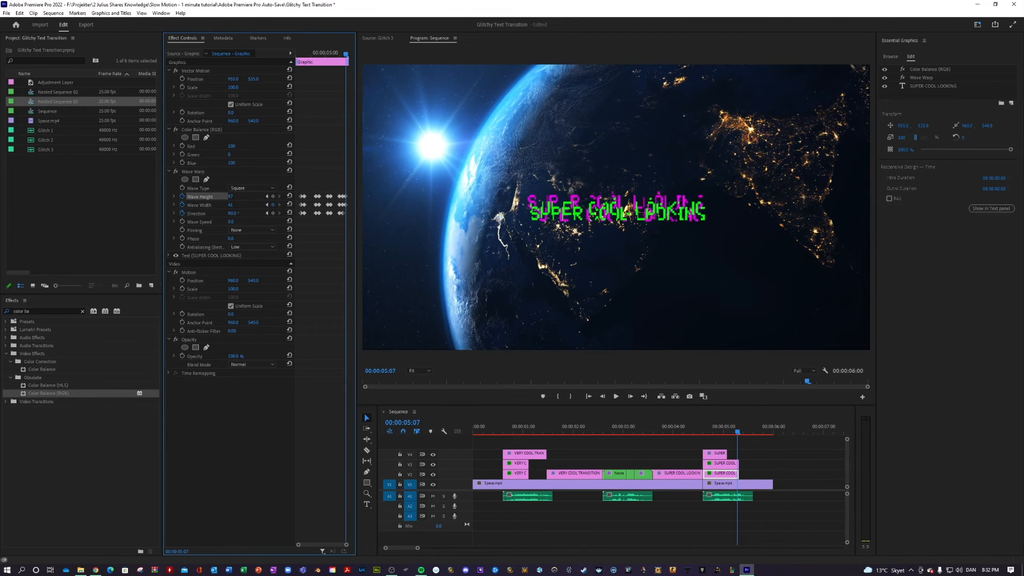
drag(231, 197, 252, 205)
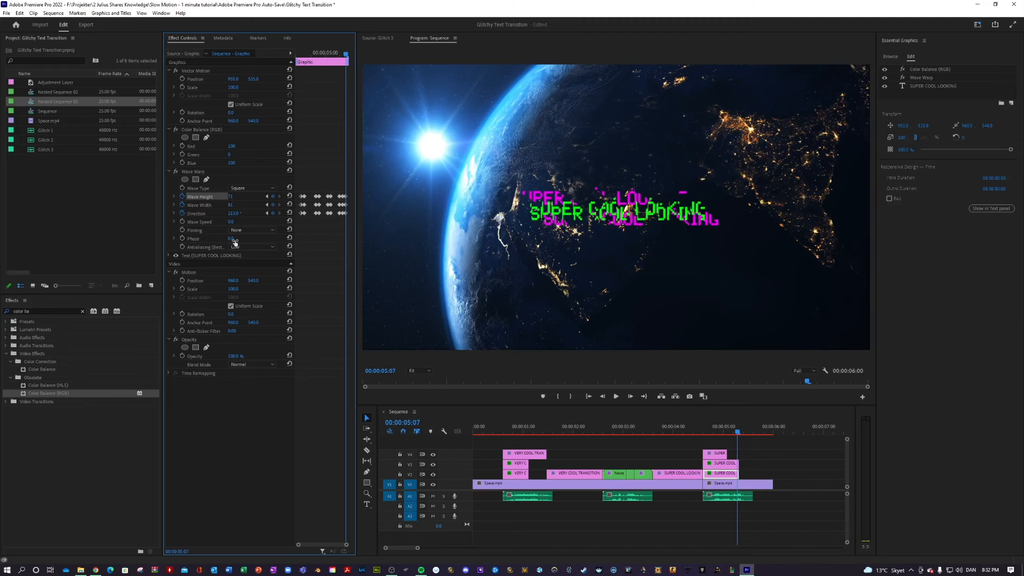
Step: Set the Wave Warp's Wave Speed to 1 on the last V2 title and to 0.5 on its V3 copy
click(231, 221)
text(1)
click(721, 463)
click(232, 222)
text(5)
key(Return)
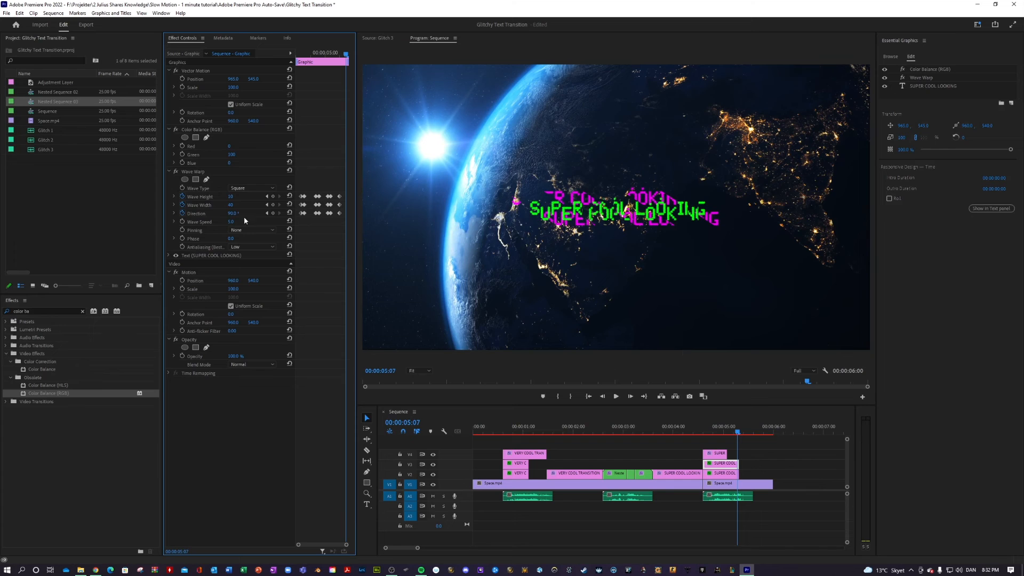
click(231, 221)
text(0.5)
key(Return)
Step: Play back the closing glitch from about 00:00:04:13 to check the new distortion and wave speeds
click(700, 430)
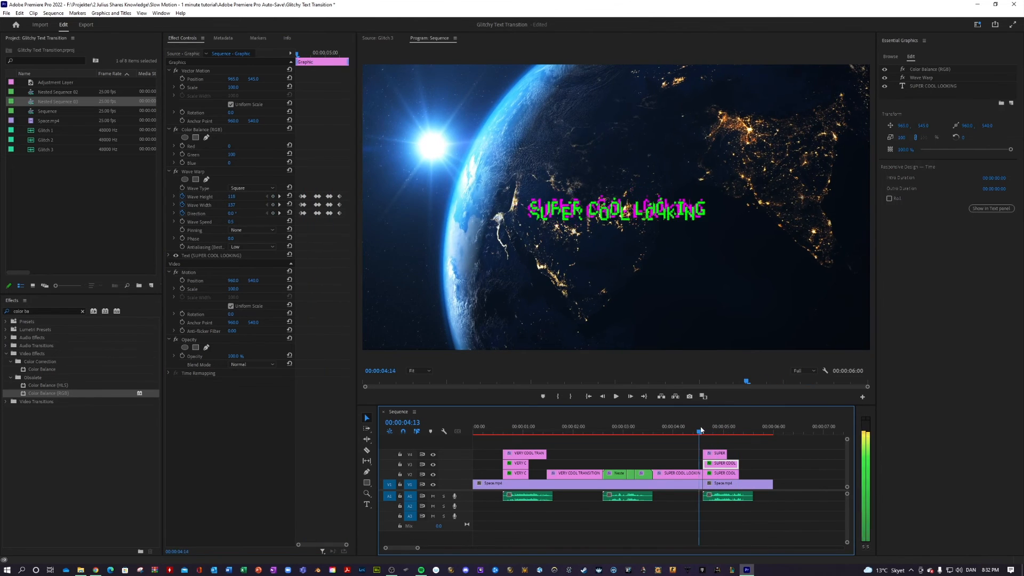
key(space)
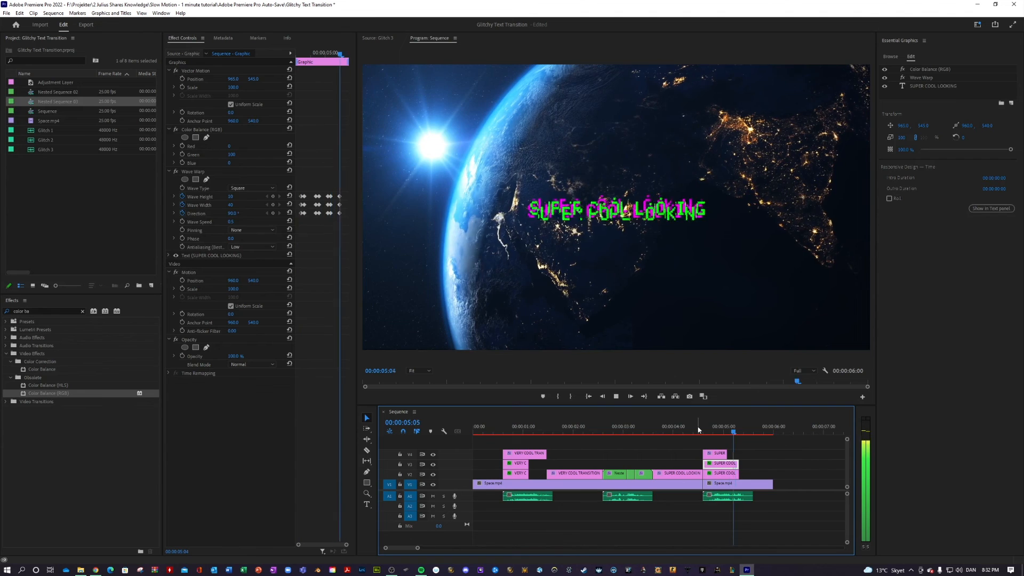
key(space)
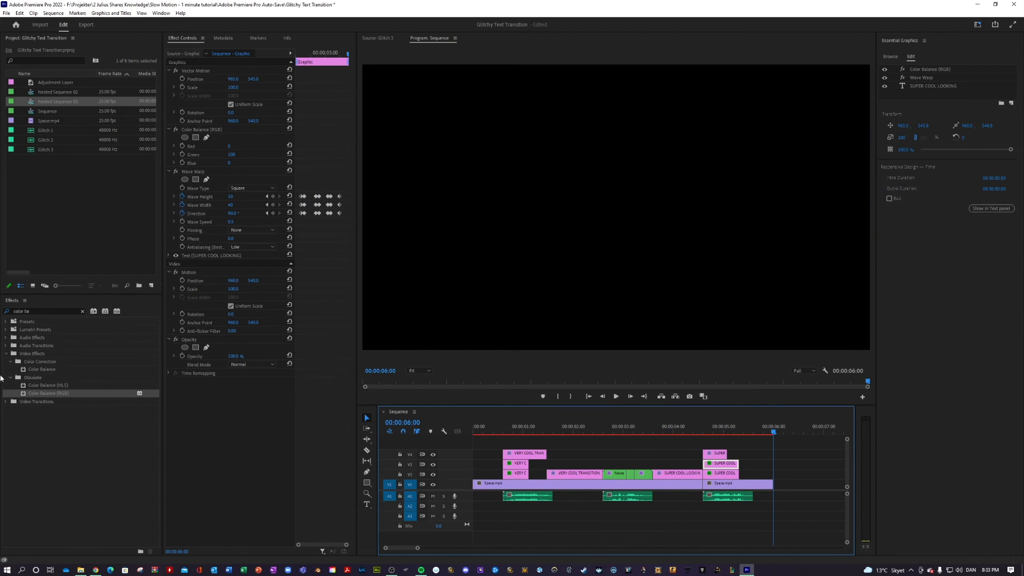
Step: Try Camera Blur on the V3 title copy and remove the effect
triple_click(36, 311)
text(blur)
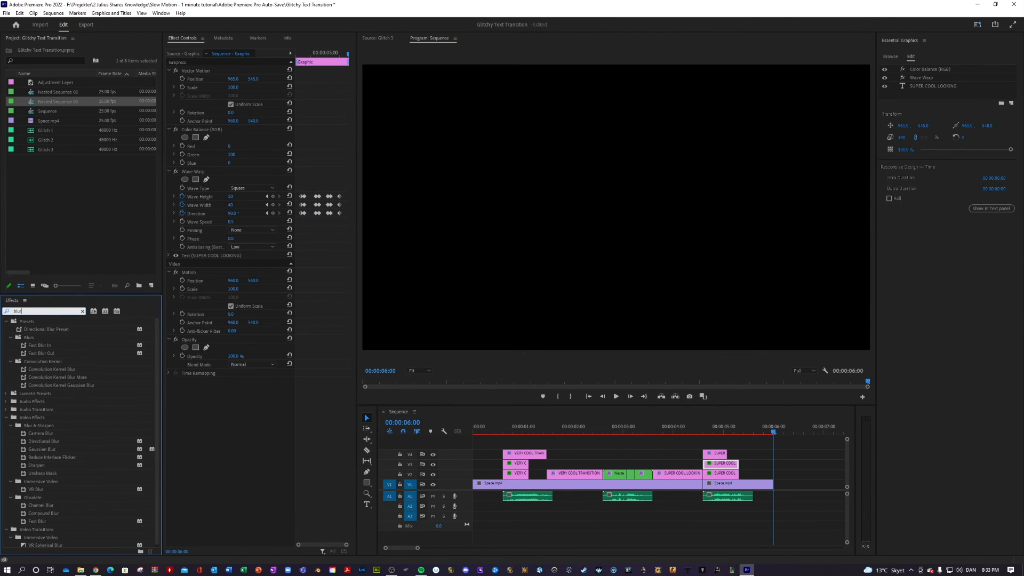
text( ca)
drag(41, 369, 727, 466)
drag(741, 431, 717, 431)
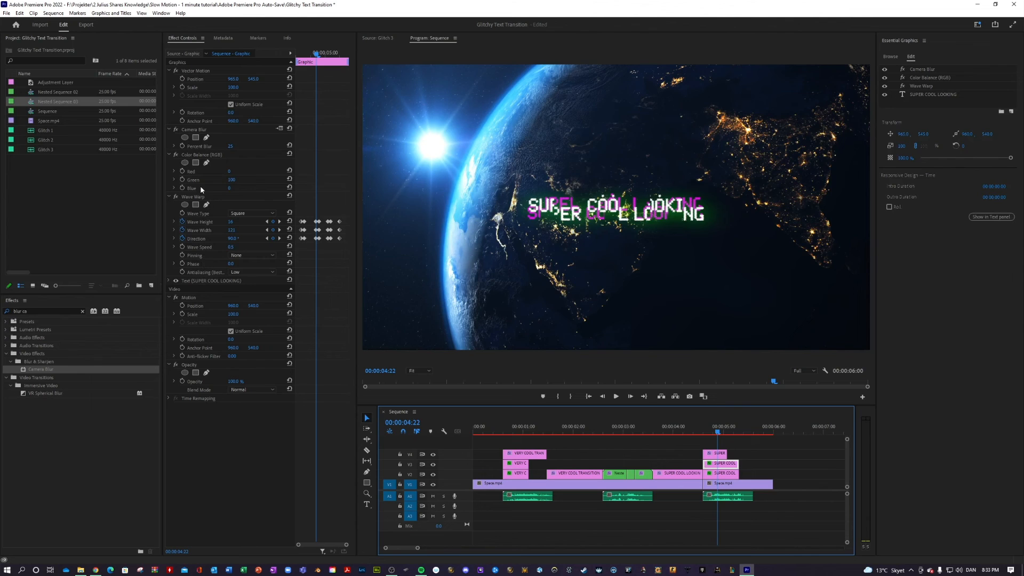
click(194, 130)
key(Delete)
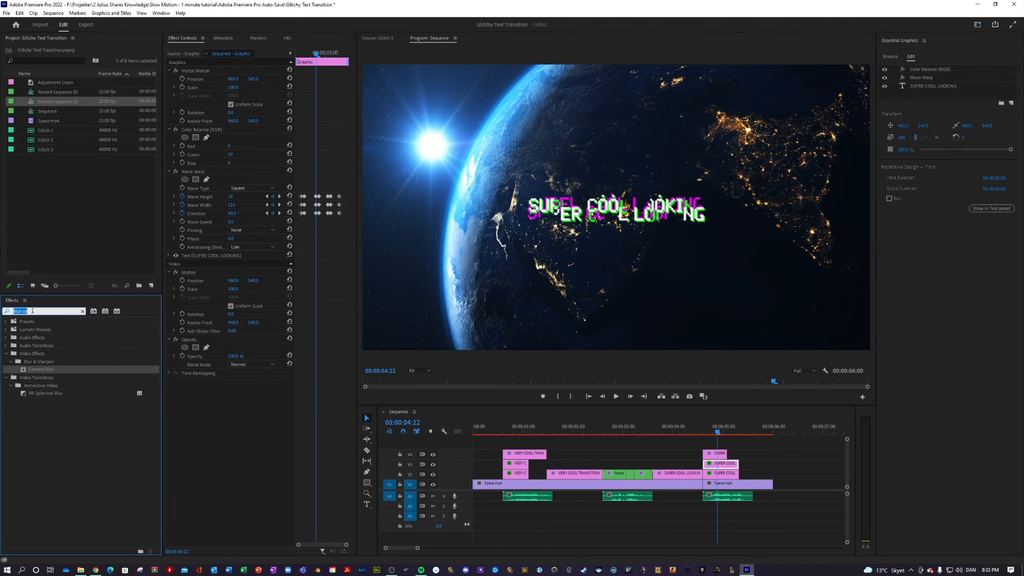
Step: Apply Directional Blur to the V3 title copy with a direction of 90° and a blur length of 5
click(42, 311)
text(direct)
drag(22, 409, 733, 464)
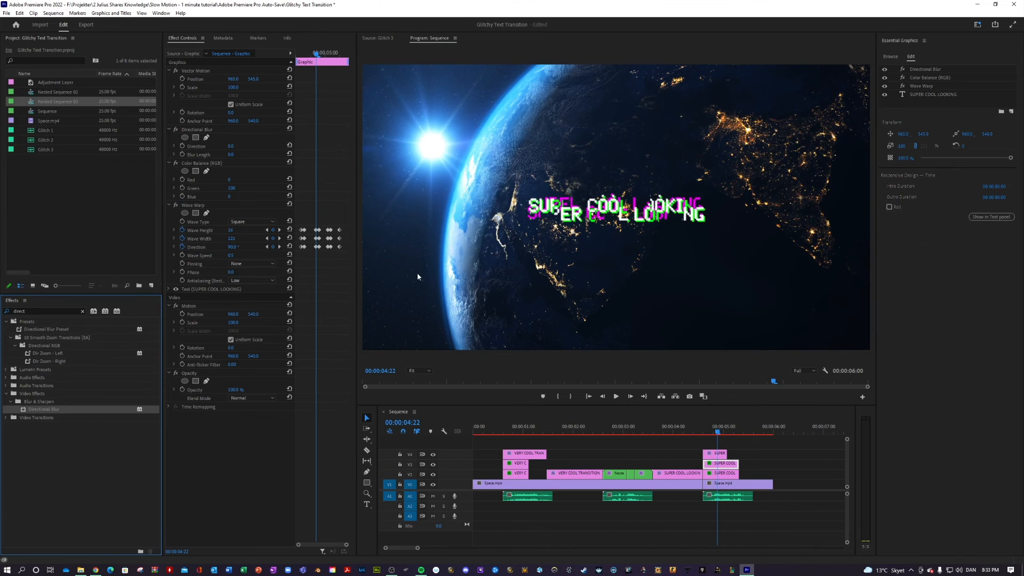
click(231, 146)
click(235, 154)
text(5)
key(Return)
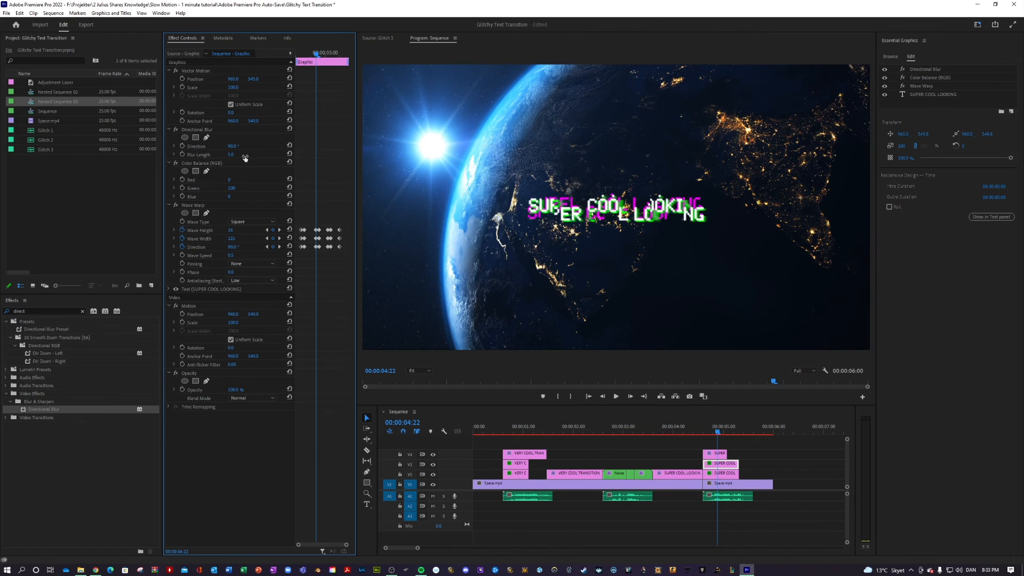
Step: Try a much stronger Directional Blur length on the V3 title copy and return it to 5
drag(723, 431, 730, 432)
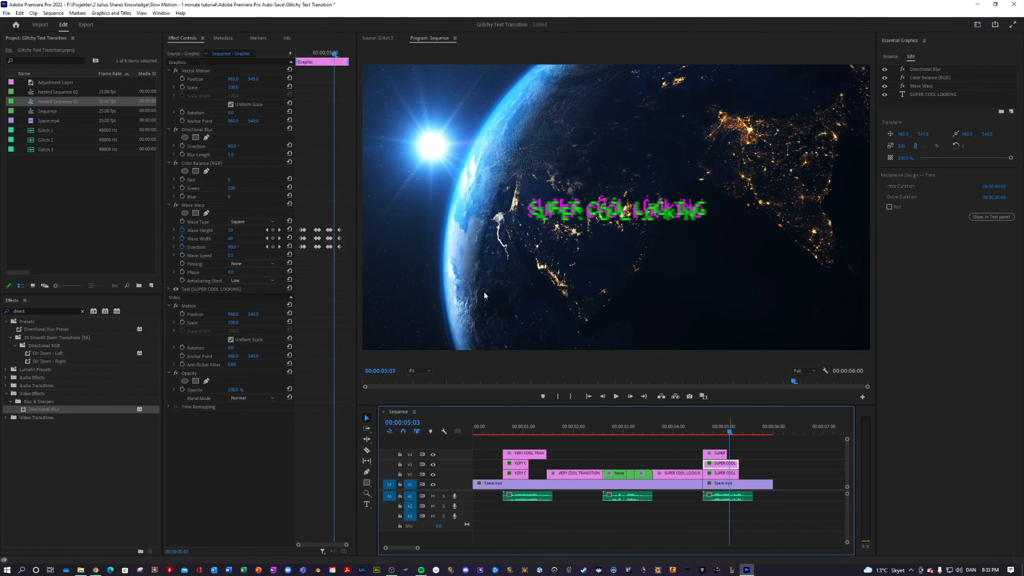
drag(235, 153, 296, 154)
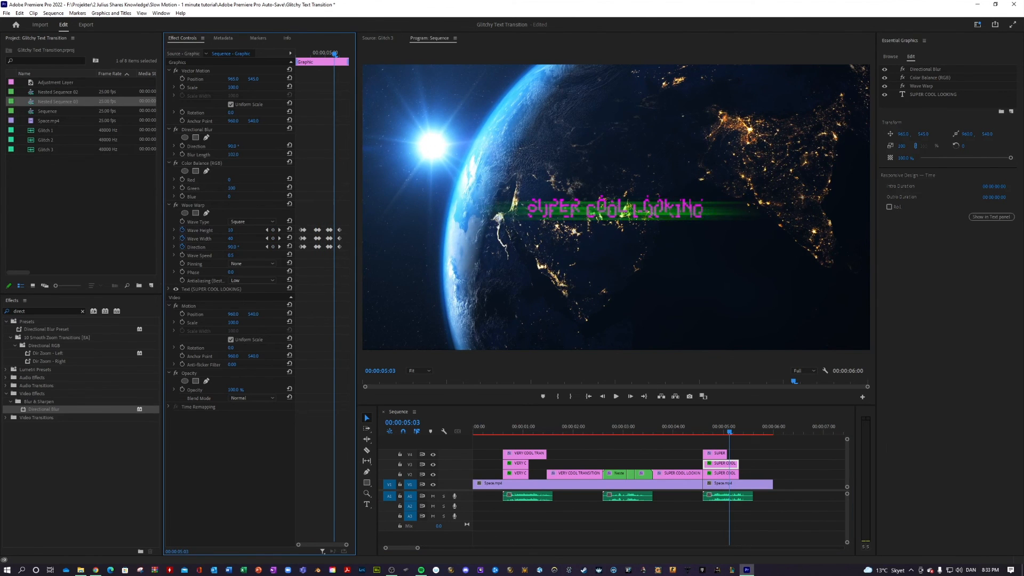
drag(246, 154, 251, 154)
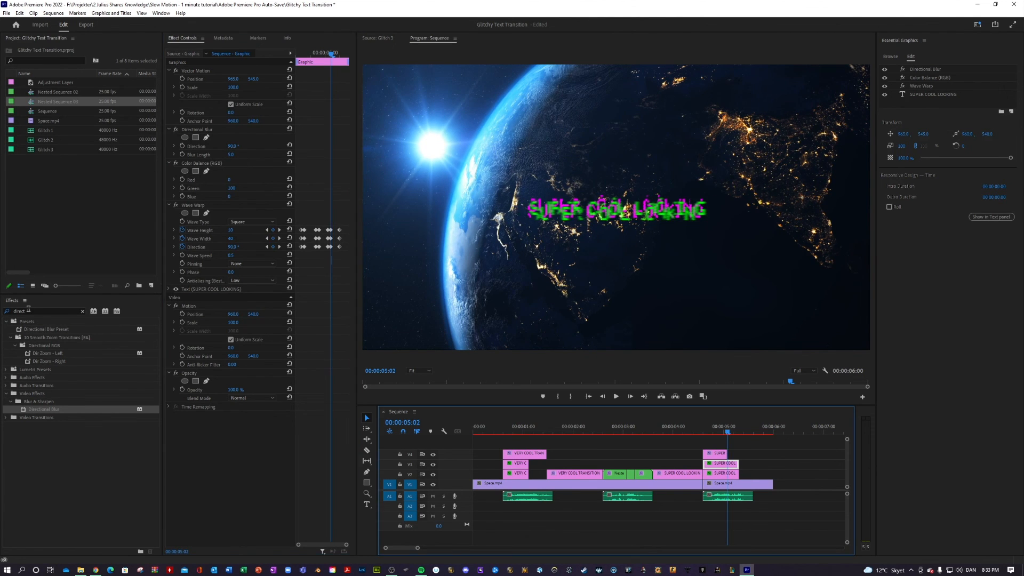
Step: Search the effects for "blur" and split the V2 copy of the closing SUPER COOL LOOKING title near its end
double_click(53, 310)
text(blur)
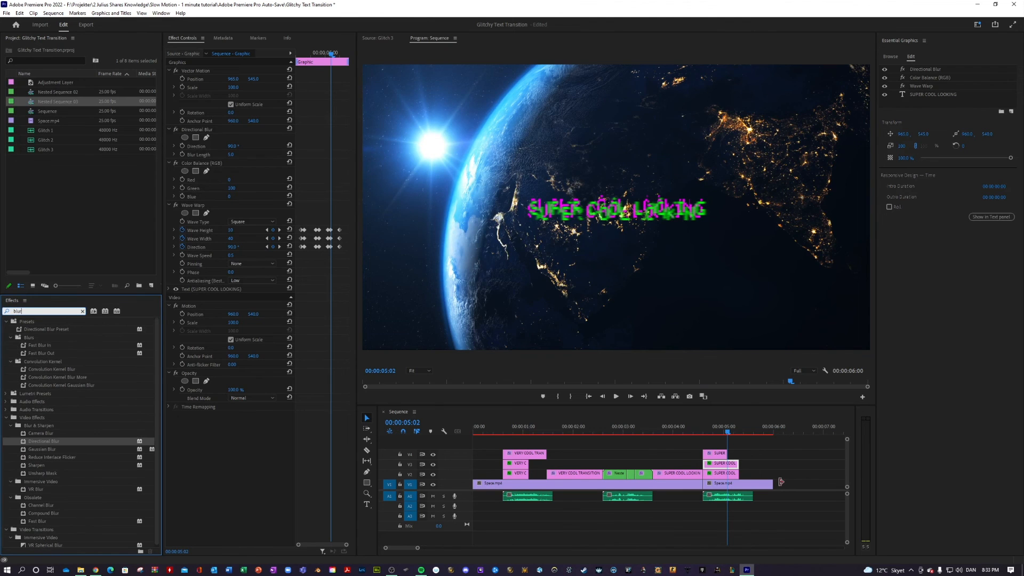
click(367, 450)
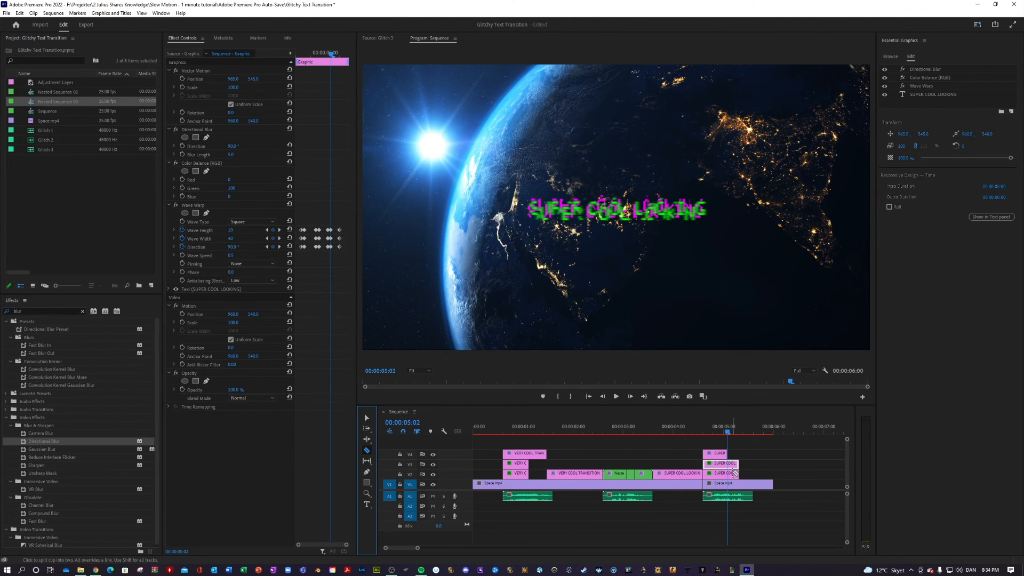
click(731, 473)
click(365, 416)
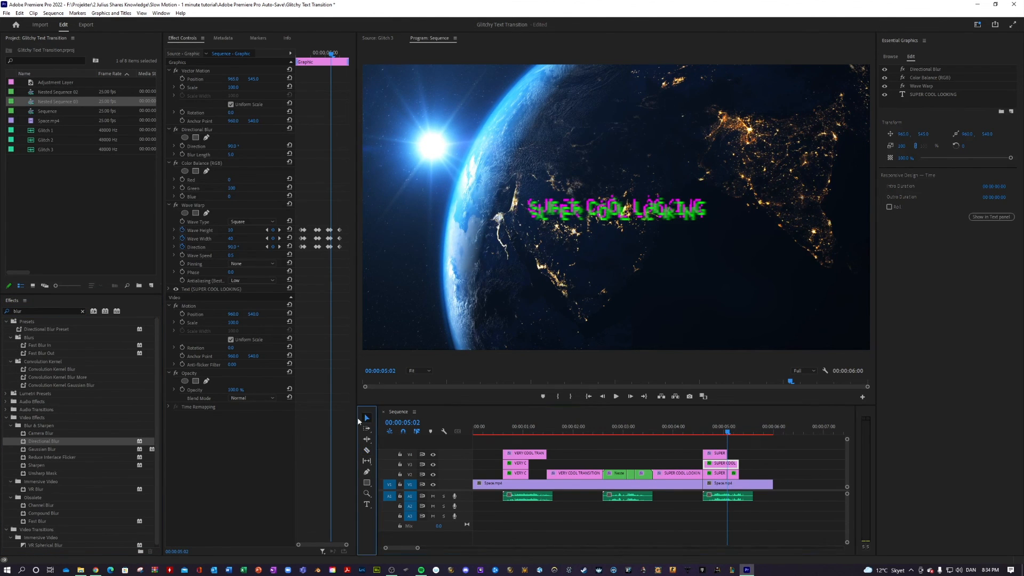
Step: Apply Camera Blur with a Percent Blur of 5 to the short end piece of the V2 title and play back from about 00:00:04:07
drag(30, 435, 734, 475)
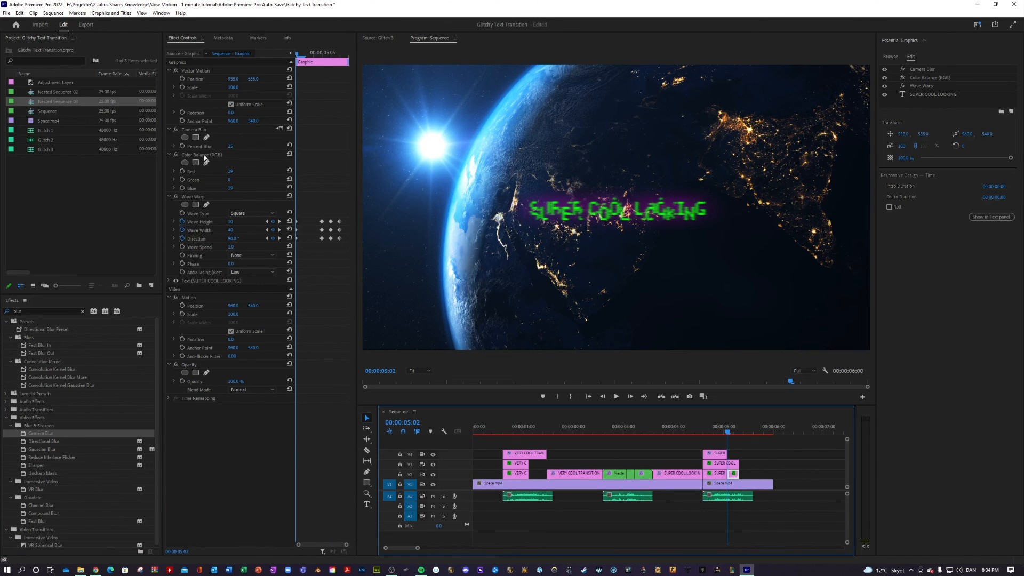
click(230, 149)
text(5)
key(Return)
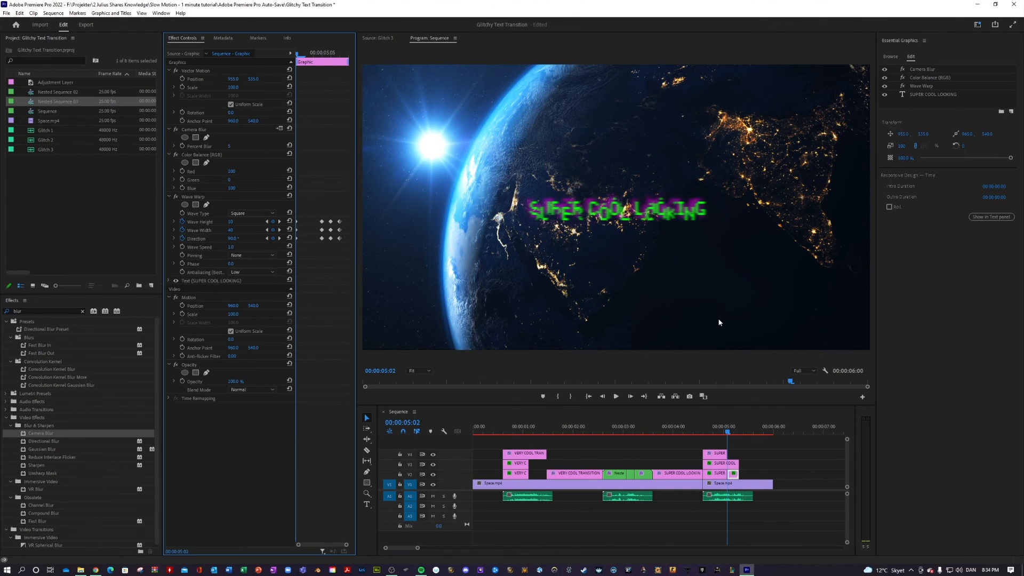
drag(726, 427, 688, 429)
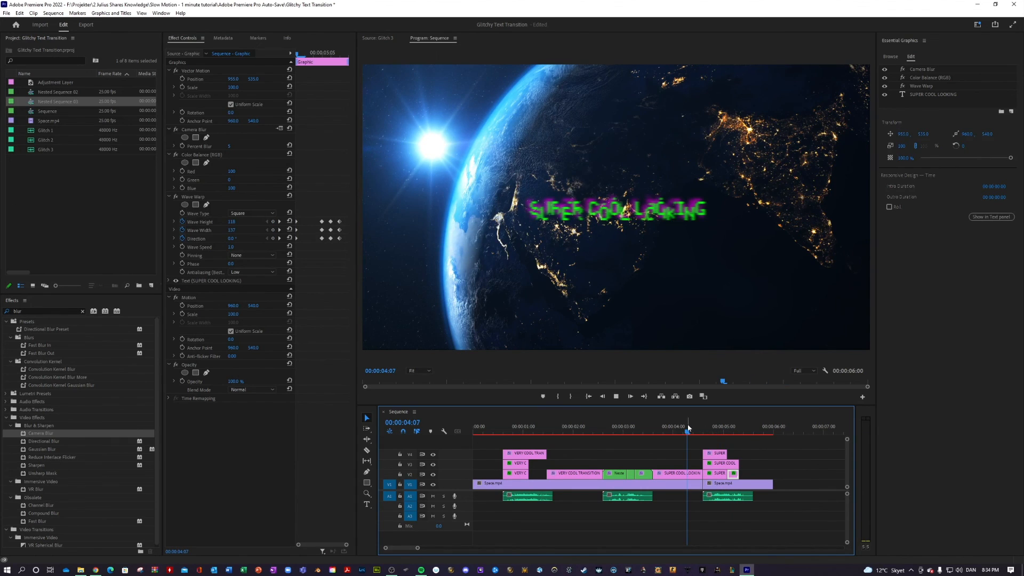
key(space)
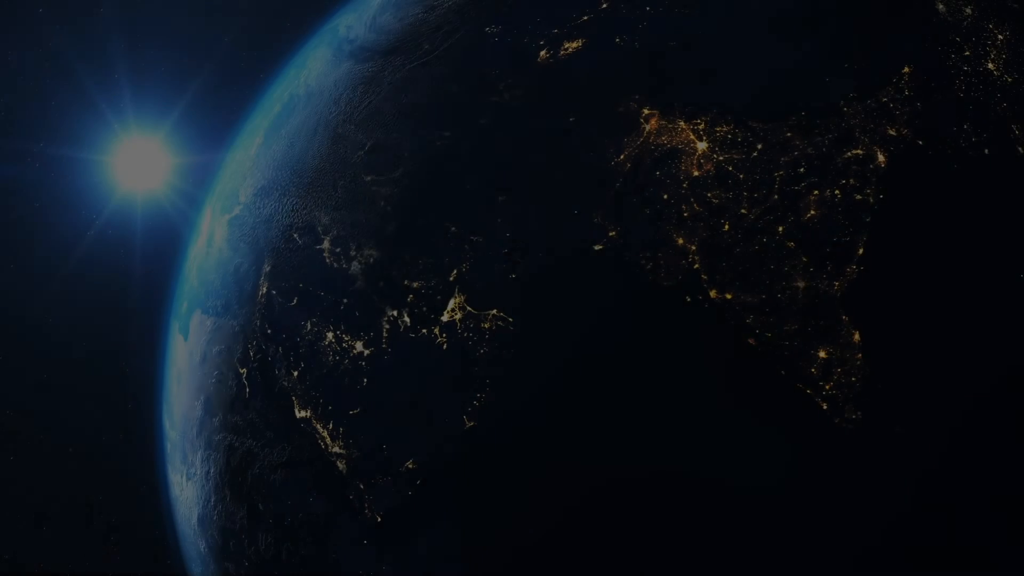